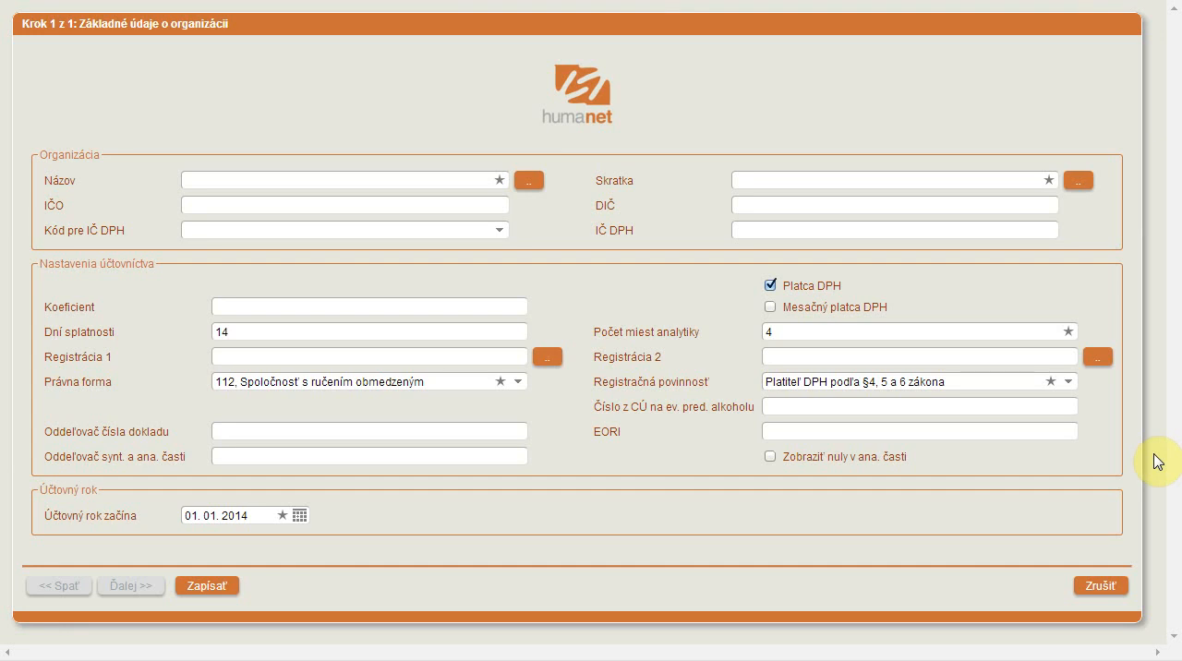
# - Enter "Firma" as the organization's name (Názov) and "FF" as its abbreviation (Skratka)
pyautogui.click(361, 181)
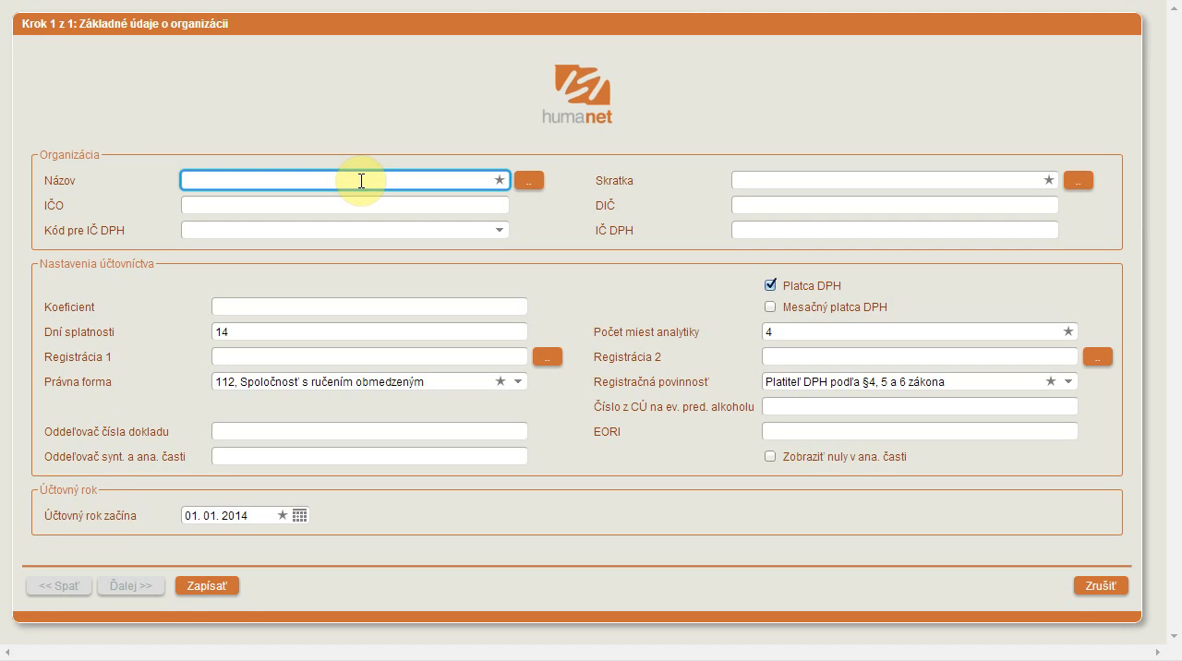
pyautogui.write('Firma')
pyautogui.click(770, 181)
pyautogui.write('F')
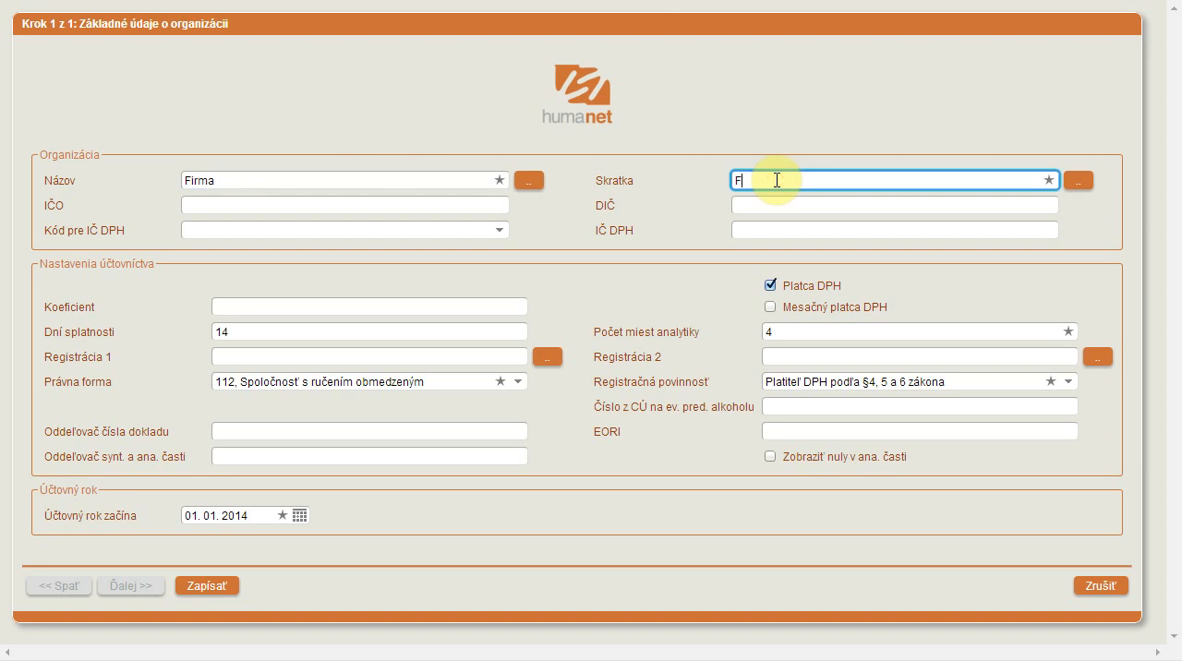
pyautogui.write('F')
# - Fill in the organization's registration number (IČO) and tax identification number (DIČ)
pyautogui.click(432, 205)
pyautogui.write('123456')
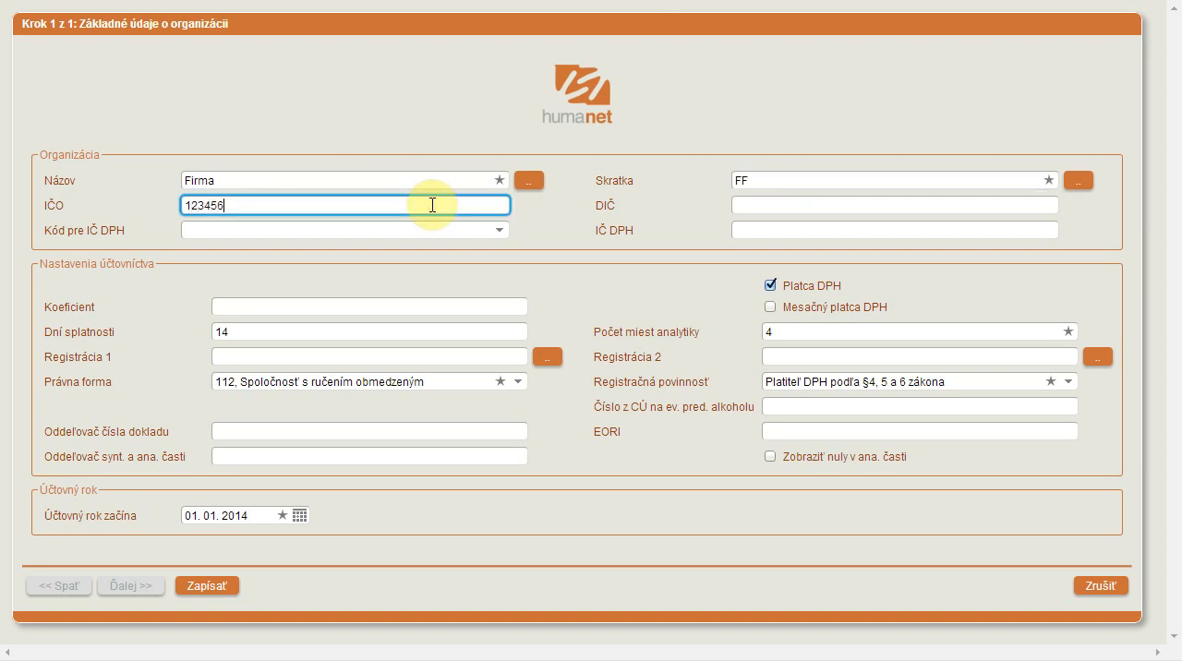
pyautogui.write('78')
pyautogui.click(832, 209)
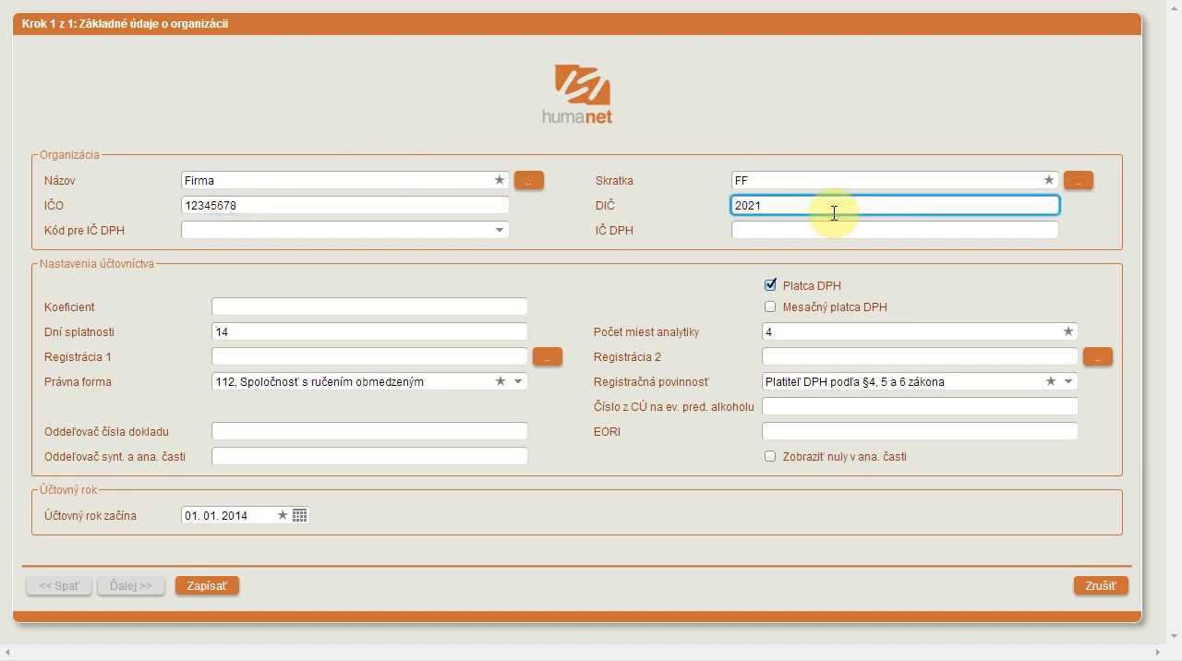
# - Copy the tax number from DIČ into IČ DPH and set Kód pre IČ DPH to "SK, Slovenská republika"
pyautogui.click(834, 213)
pyautogui.doubleClick(834, 214)
pyautogui.hotkey('ctrl', 'c')
pyautogui.click(749, 230)
pyautogui.hotkey('ctrl', 'v')
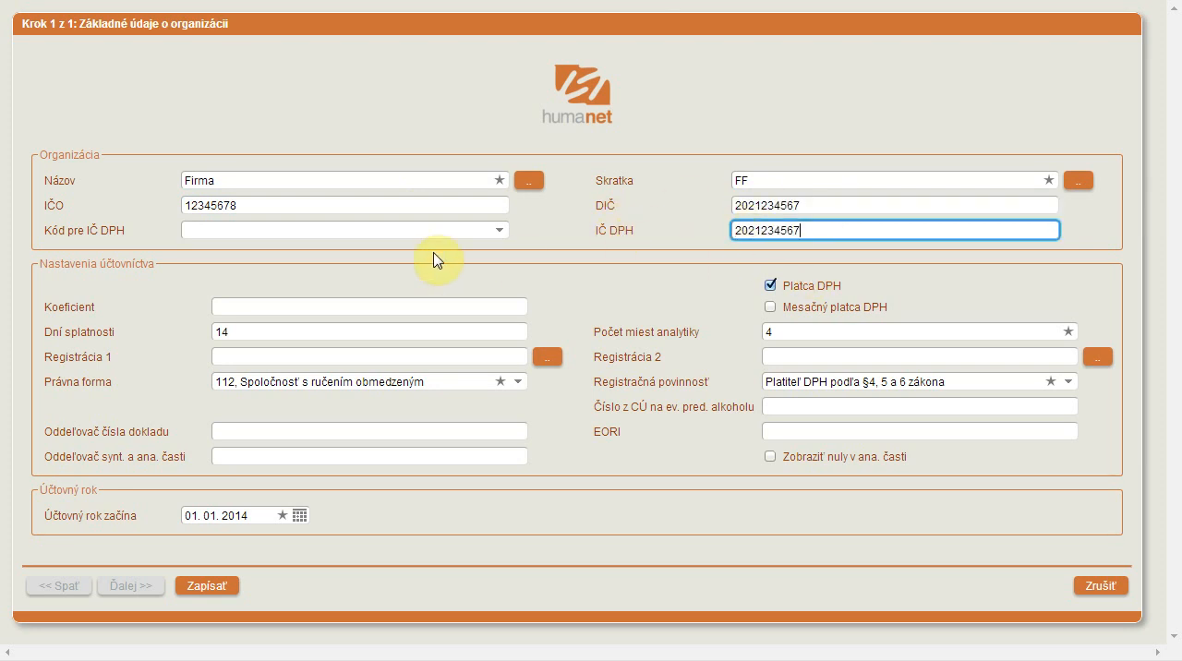
pyautogui.click(344, 229)
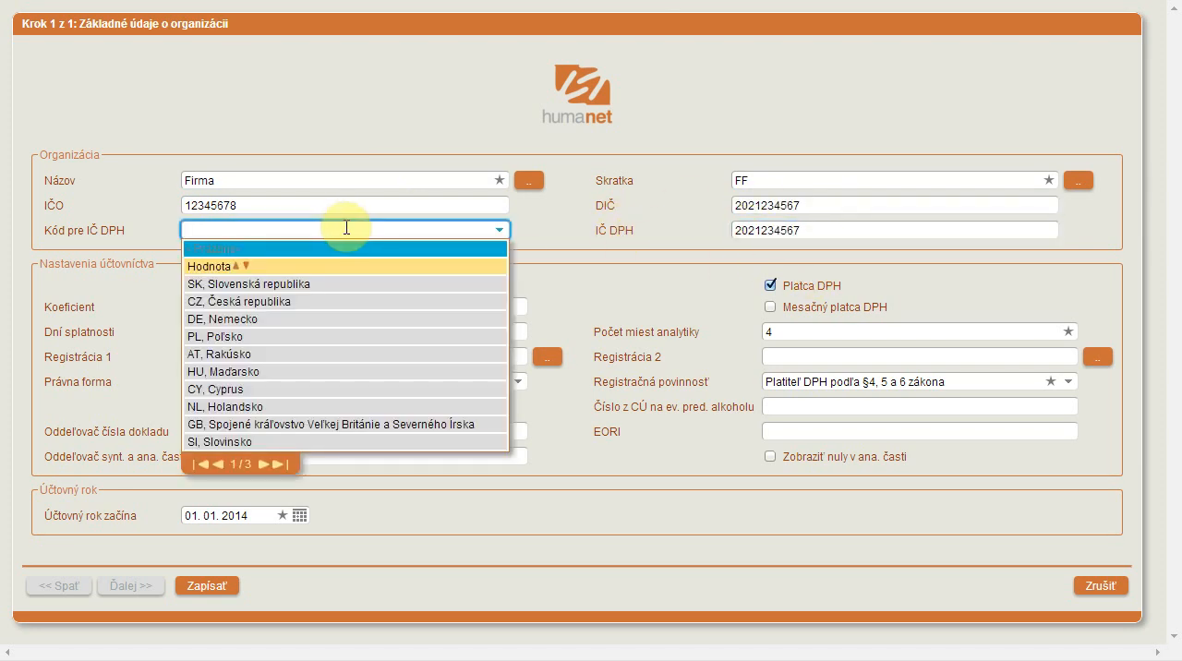
pyautogui.click(360, 284)
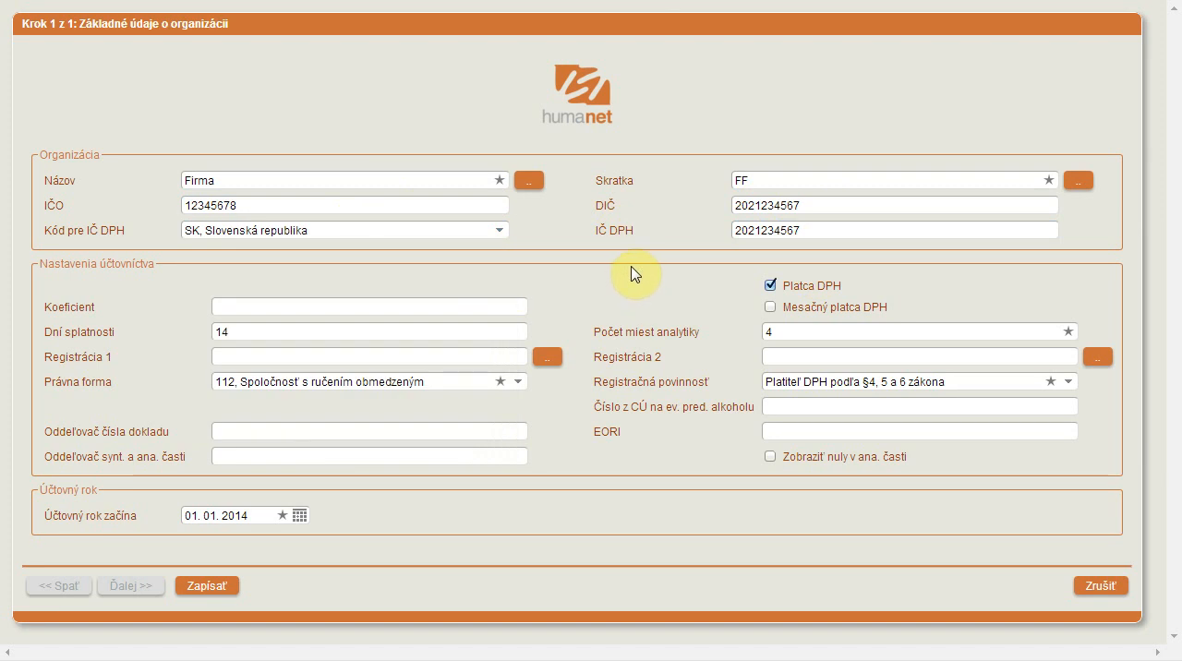
# - Mark the organization as a monthly VAT payer (Mesačný platca DPH) and set Koeficient to 0,97
pyautogui.click(795, 310)
pyautogui.click(488, 306)
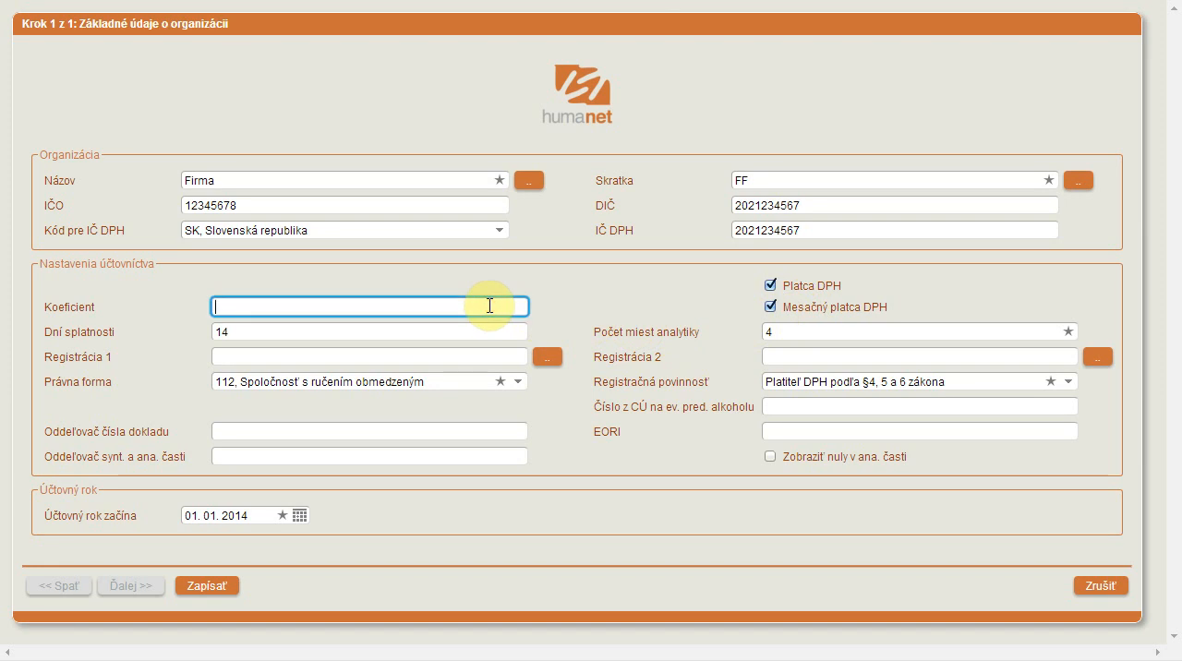
pyautogui.write('0,97')
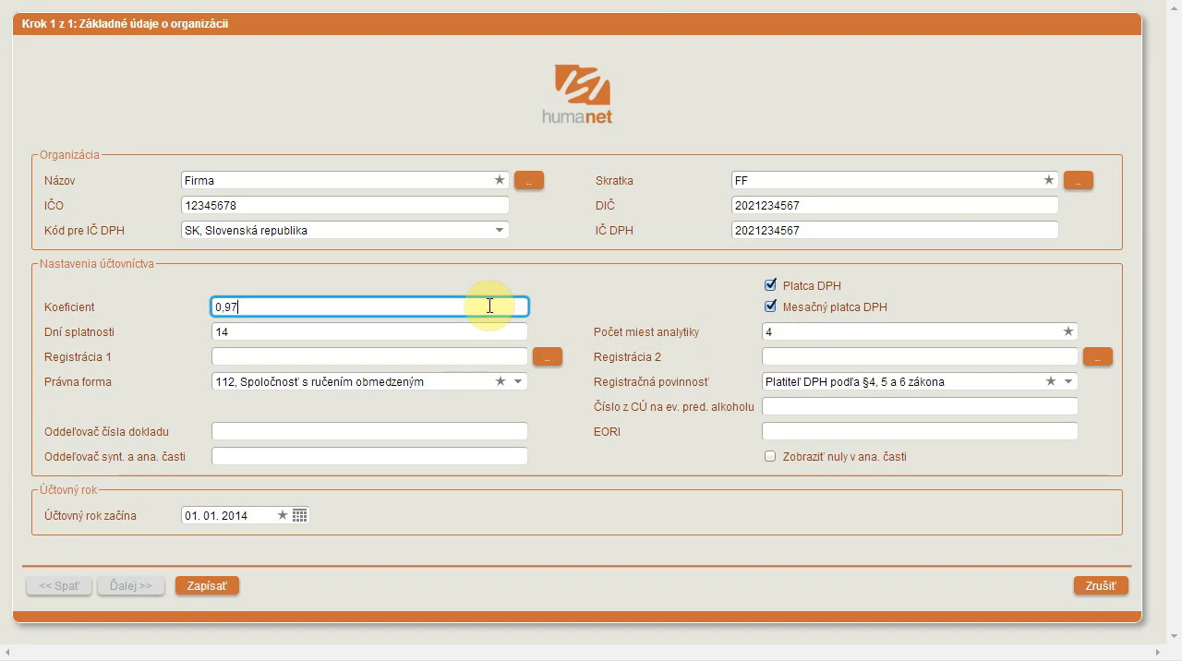
# - Choose "Platiteľ DPH podľa §4, 5 a 6 zákona" for Registračná povinnosť and set Počet miest analytiky to 3
pyautogui.click(776, 377)
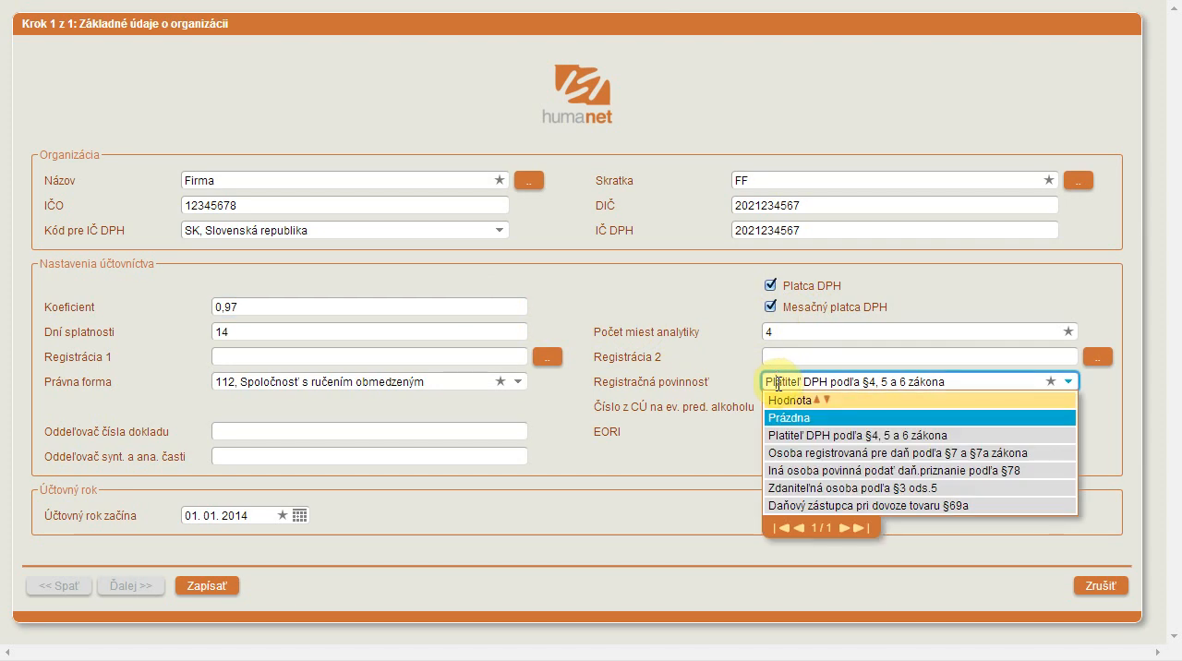
pyautogui.click(792, 438)
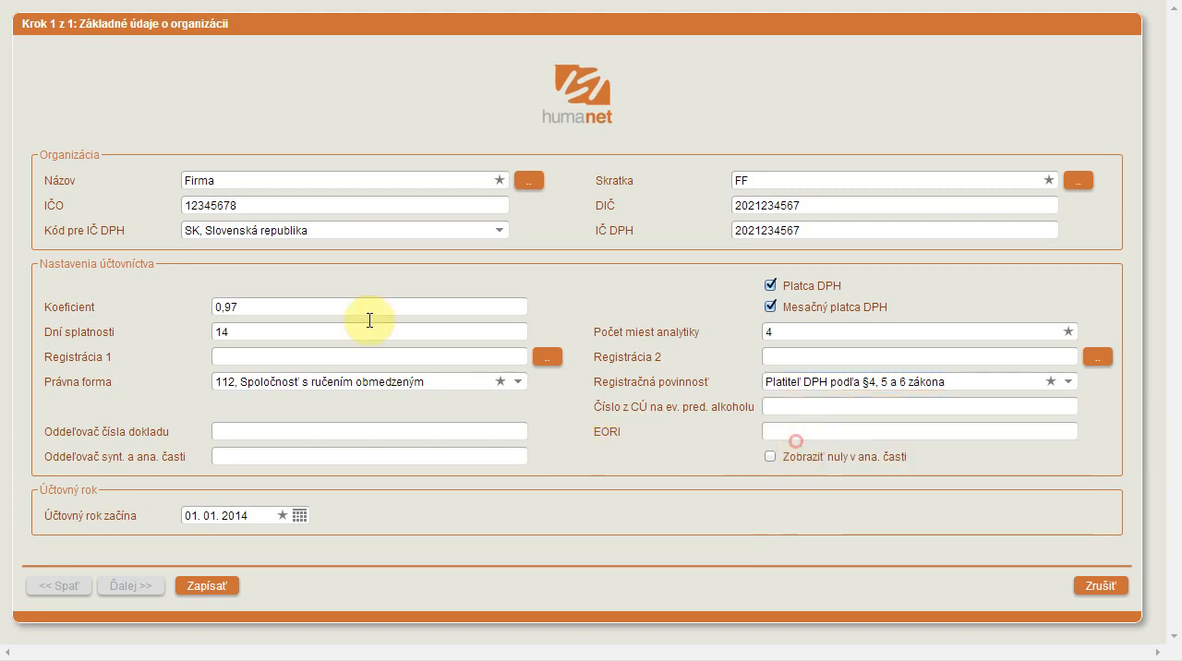
pyautogui.click(266, 329)
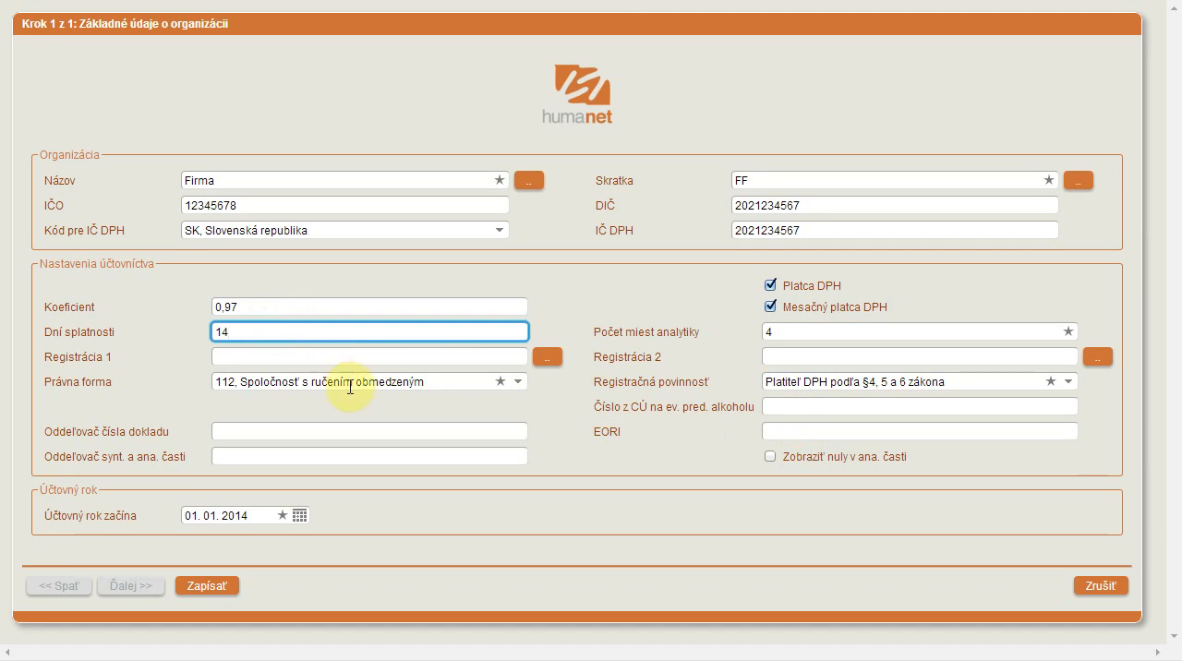
pyautogui.click(784, 332)
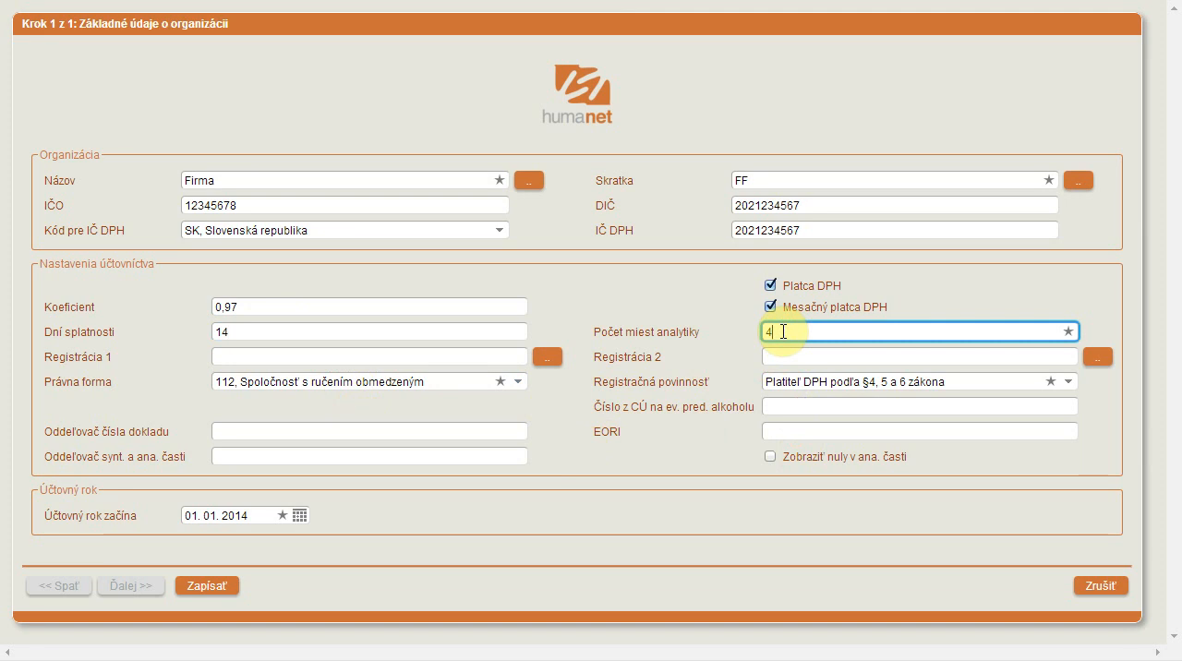
pyautogui.moveTo(783, 330); pyautogui.dragTo(720, 333)
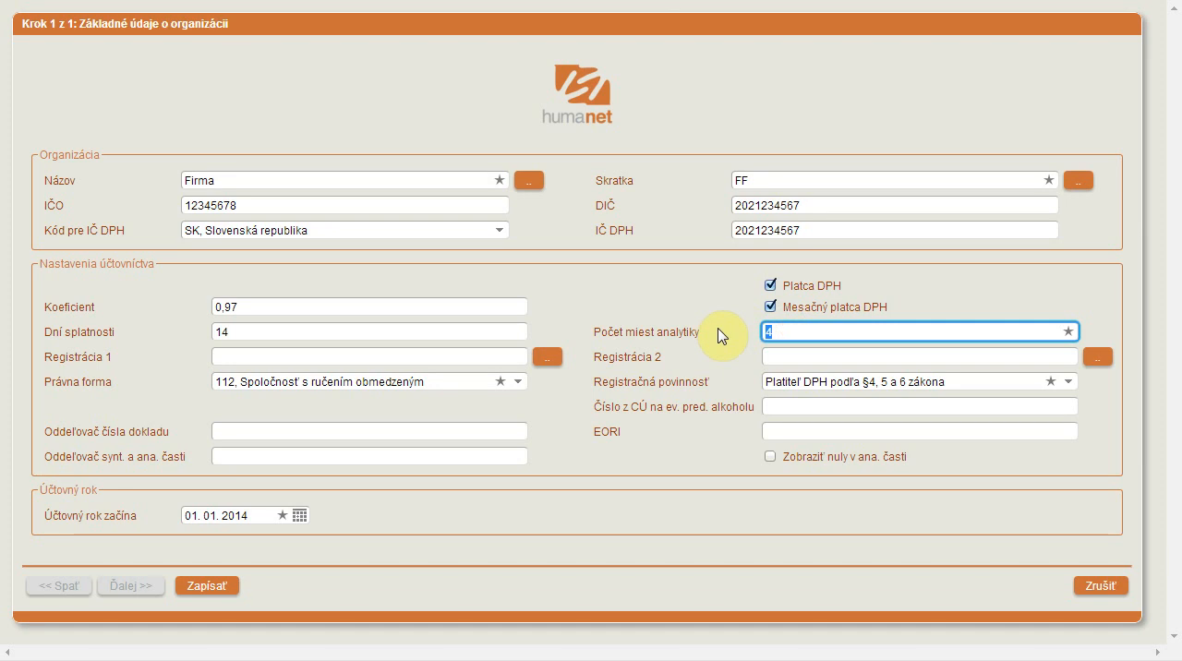
pyautogui.write('3')
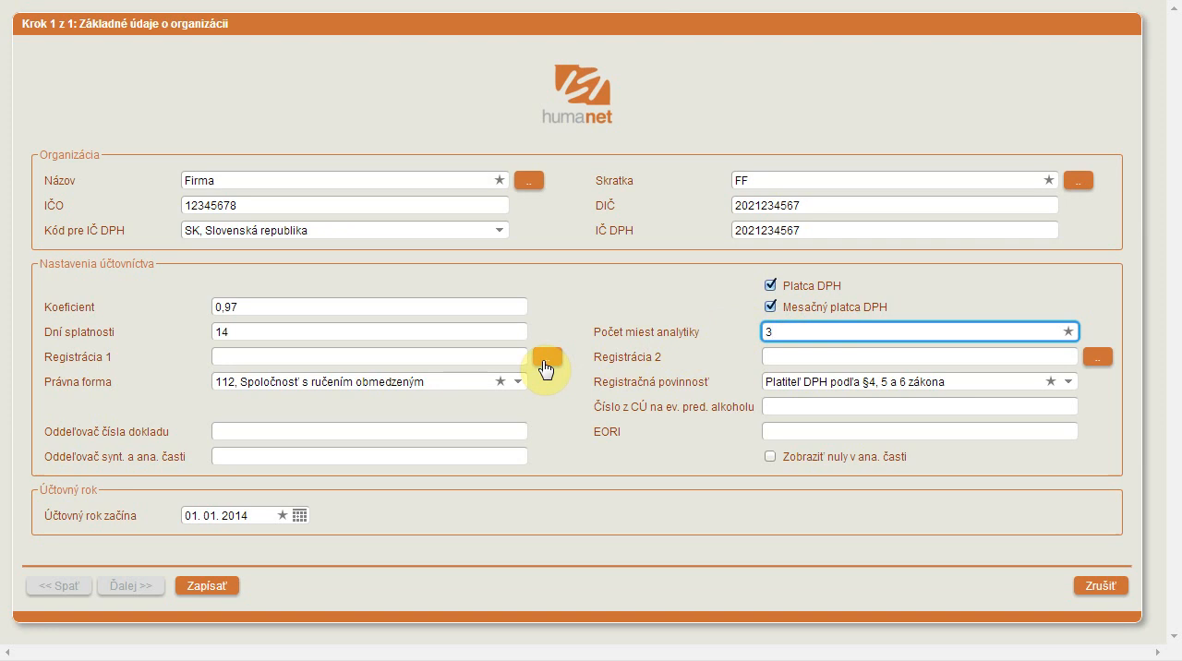
# - Enter "Registrovaný na Okresnom súde v Žiline" as the first registration text (Registrácia 1)
pyautogui.click(471, 357)
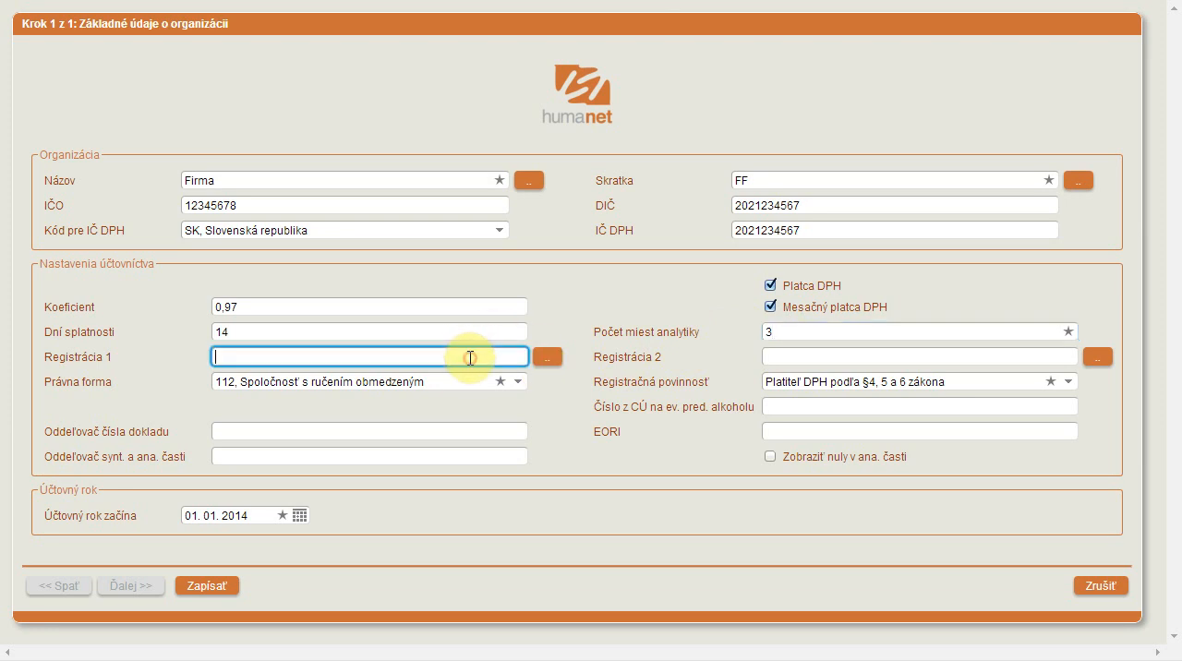
pyautogui.write('Registrovaný na Okresnom')
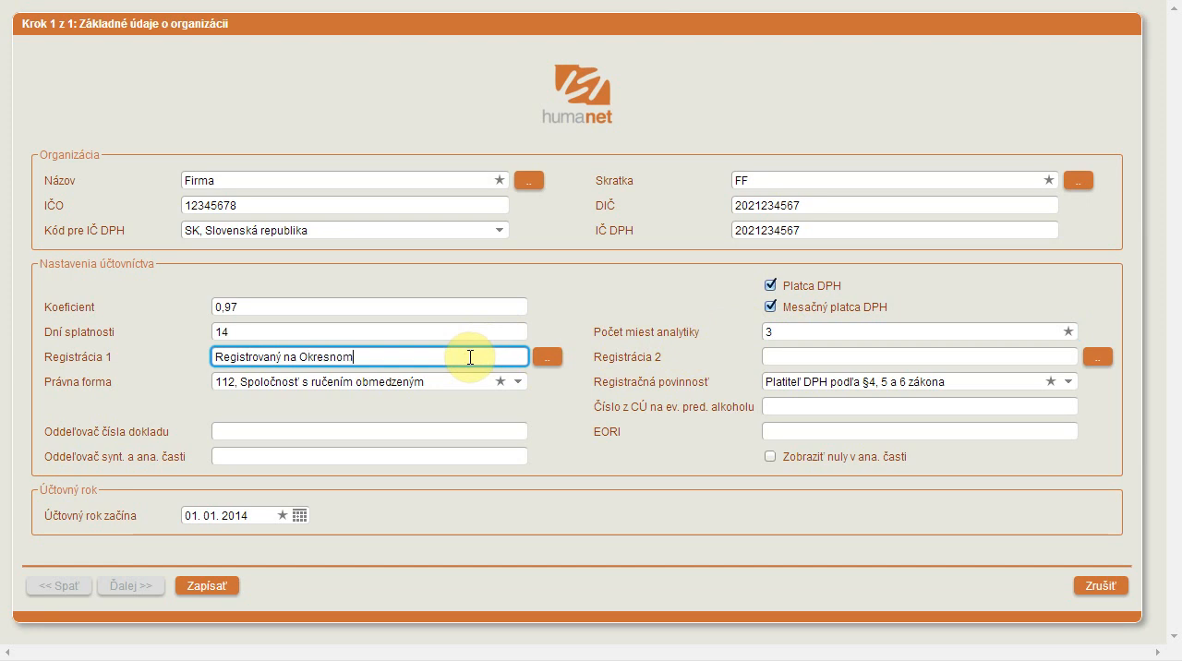
pyautogui.write(' súde v Žiline')
# - Enter "vložka 222/XXX" as the second registration text (Registrácia 2)
pyautogui.click(821, 359)
pyautogui.write('vl')
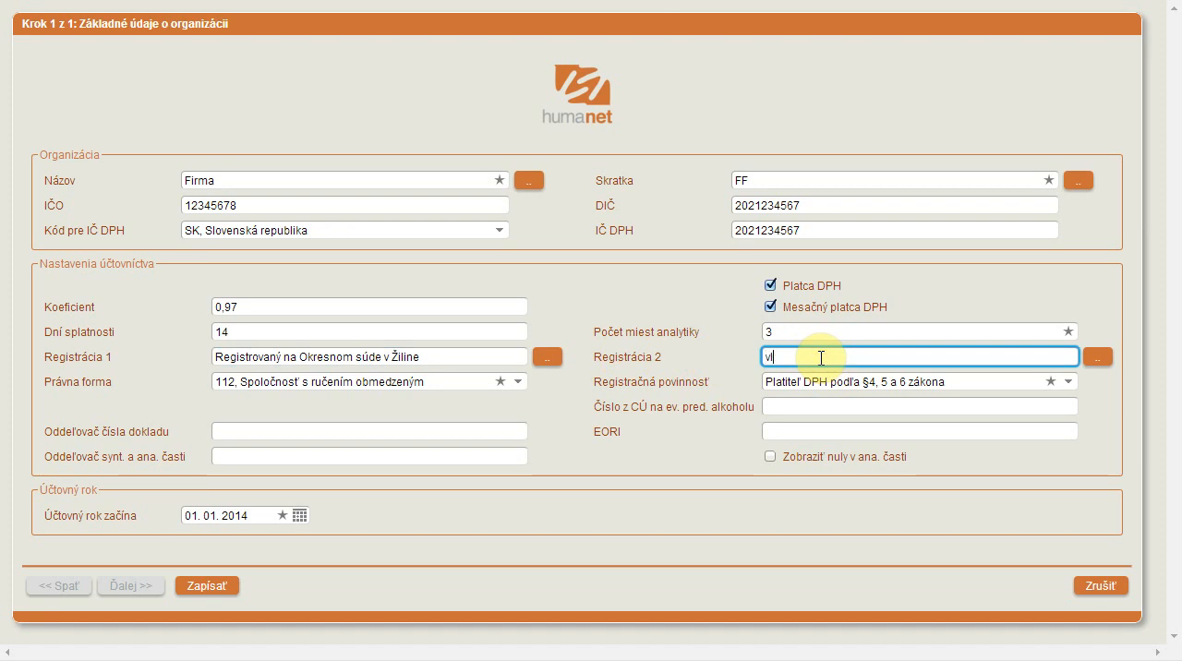
pyautogui.write('ožka 222/XXX')
# - Set the document number separator (Oddeľovač čísla dokladu) to "/" and save the organization's basic data
pyautogui.click(448, 386)
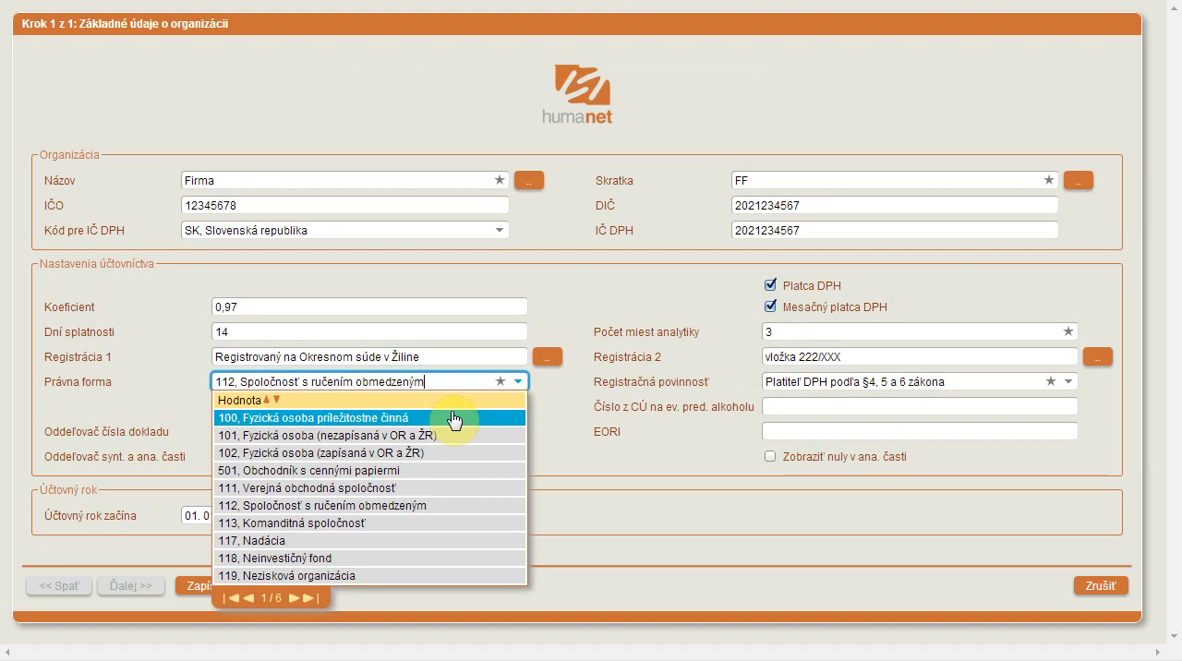
pyautogui.click(551, 401)
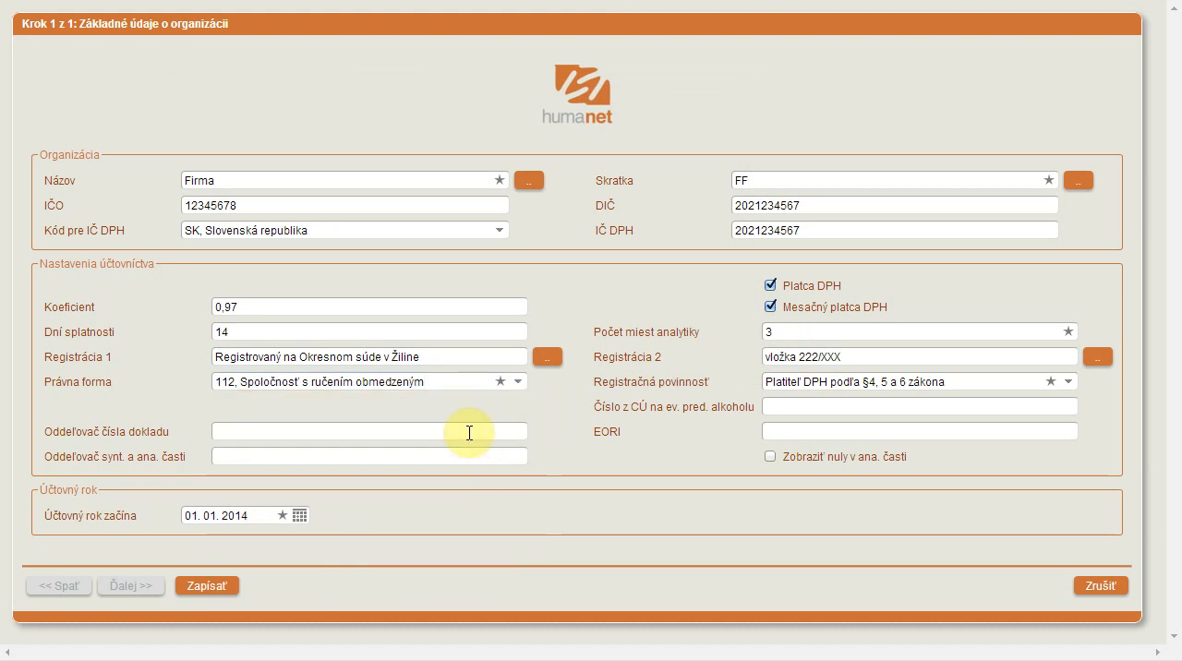
pyautogui.click(469, 429)
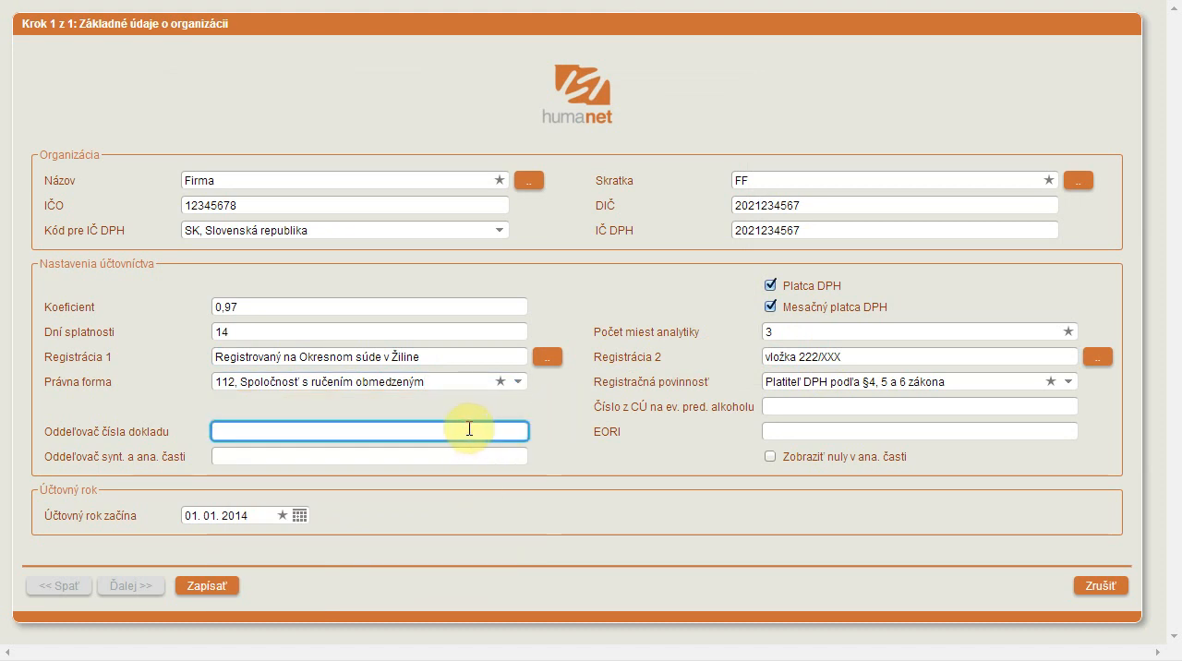
pyautogui.write('/')
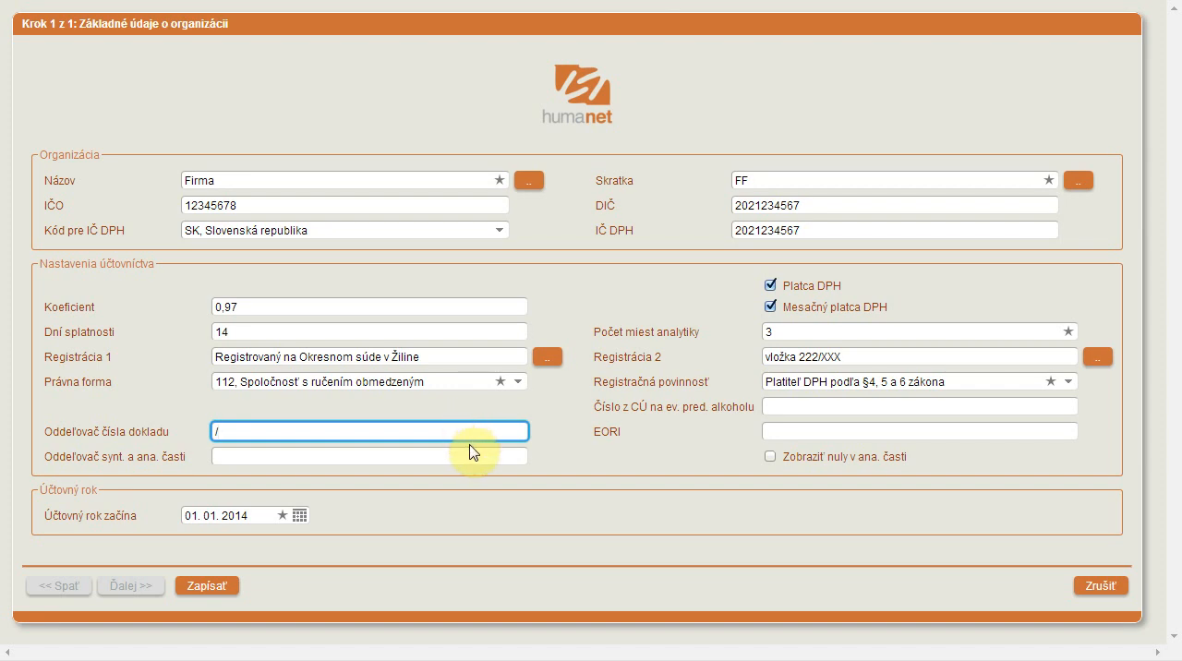
pyautogui.click(462, 456)
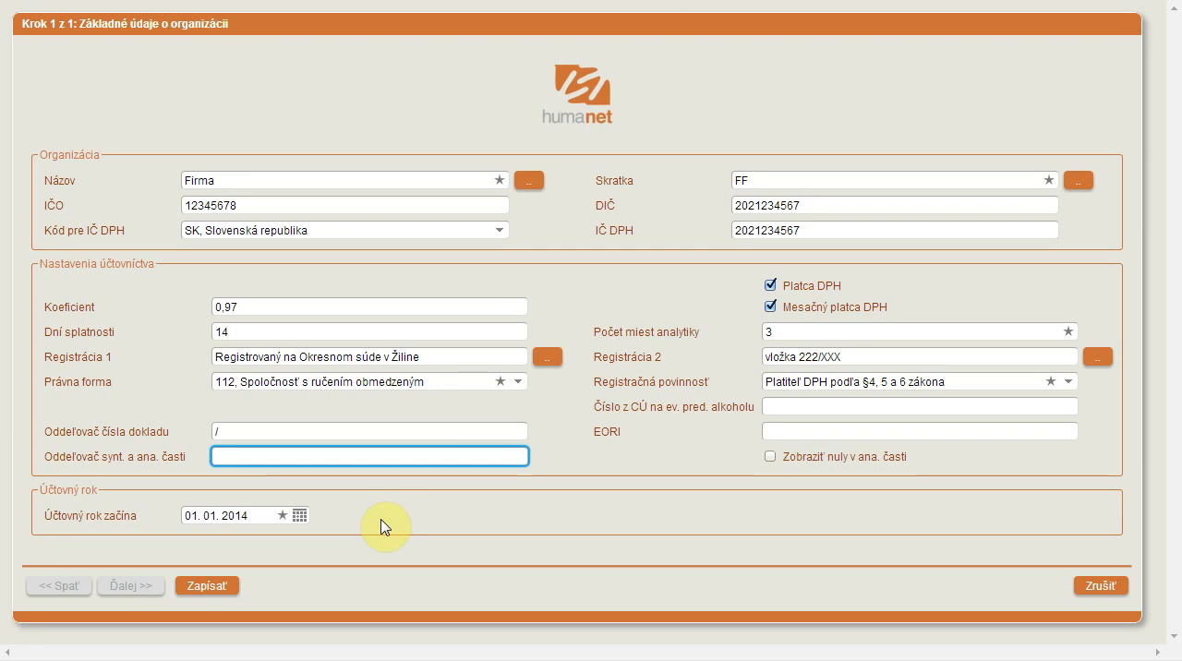
pyautogui.click(228, 594)
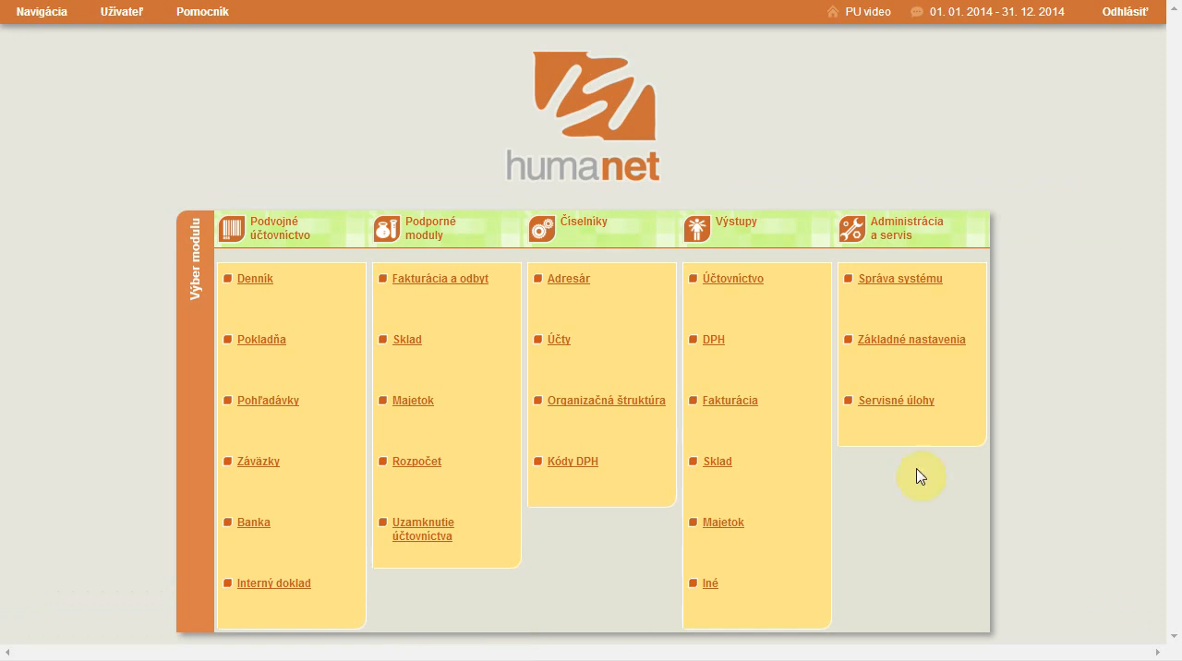
# - Open the Firma record for editing from the organizations list (Organizácie) in Základné nastavenia
pyautogui.click(919, 345)
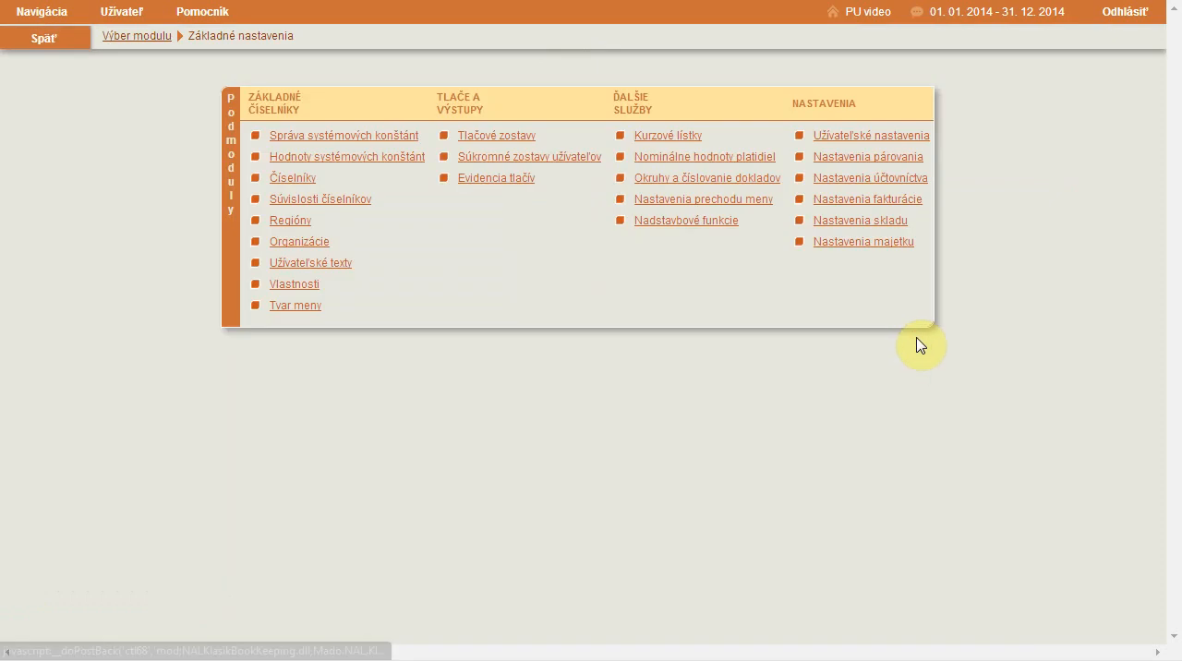
pyautogui.click(323, 247)
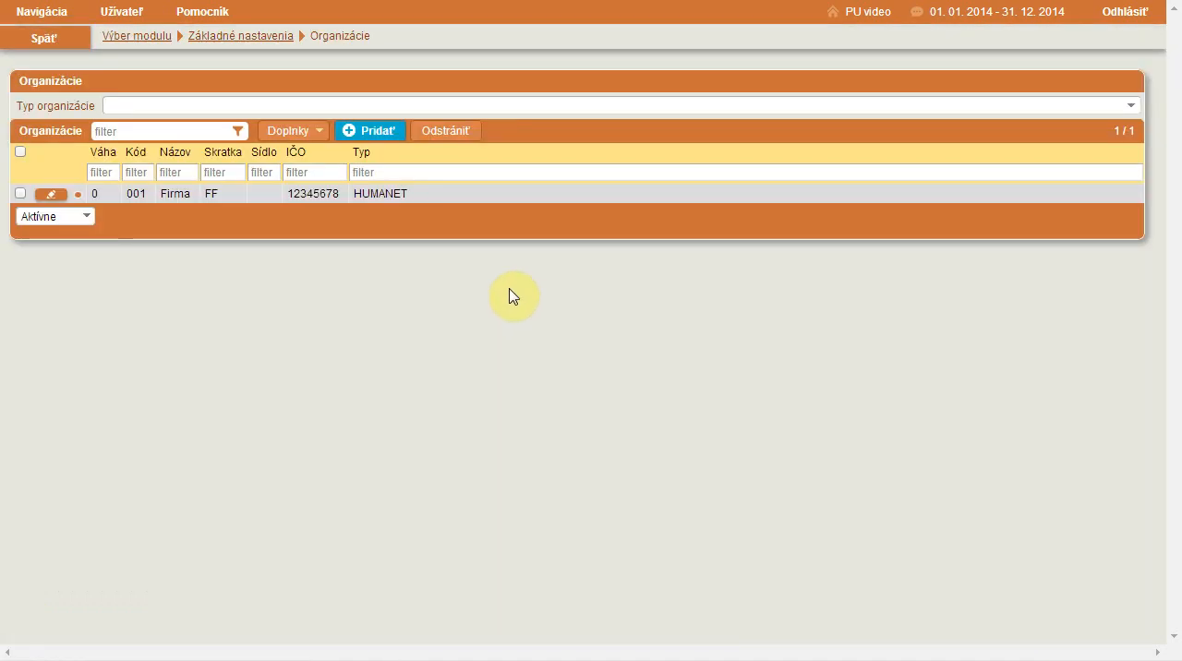
pyautogui.click(53, 195)
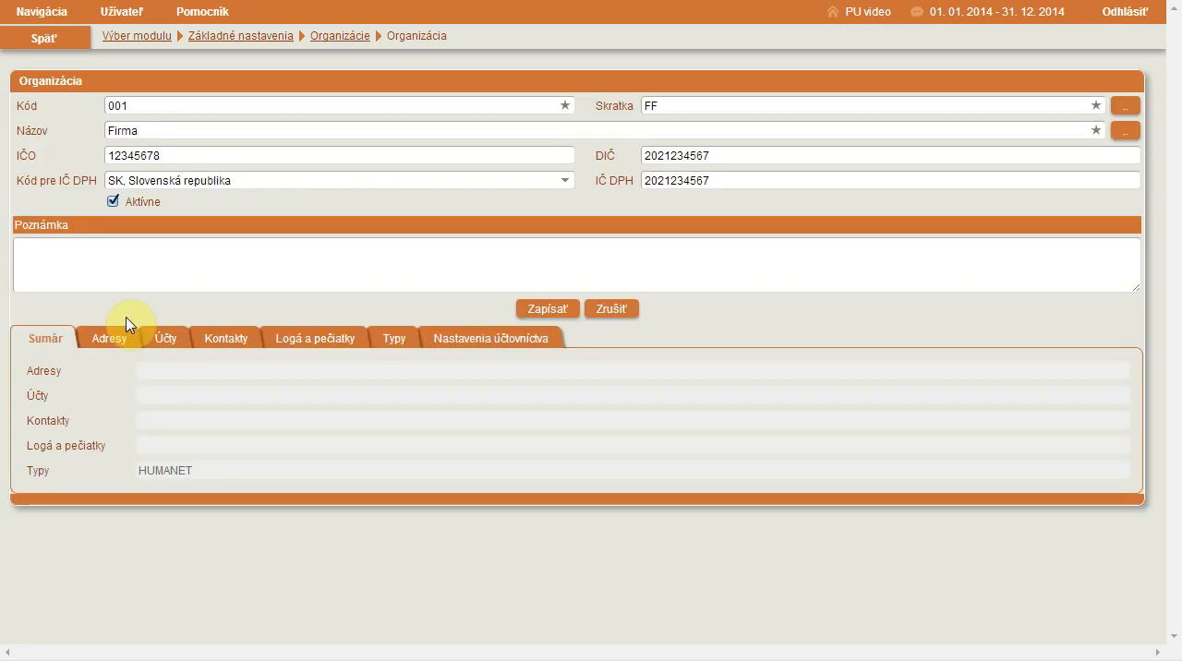
# - Start a new address for the organization and fill in its street (Ulica) and orientation number (Orientačné číslo)
pyautogui.click(111, 337)
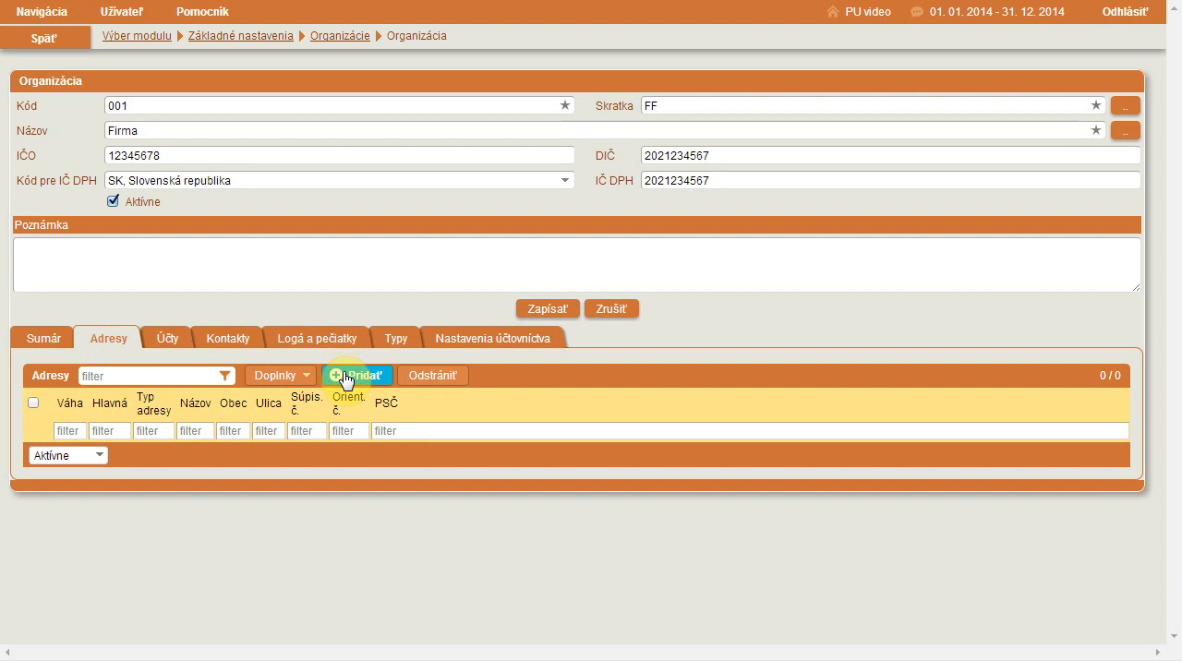
pyautogui.click(345, 377)
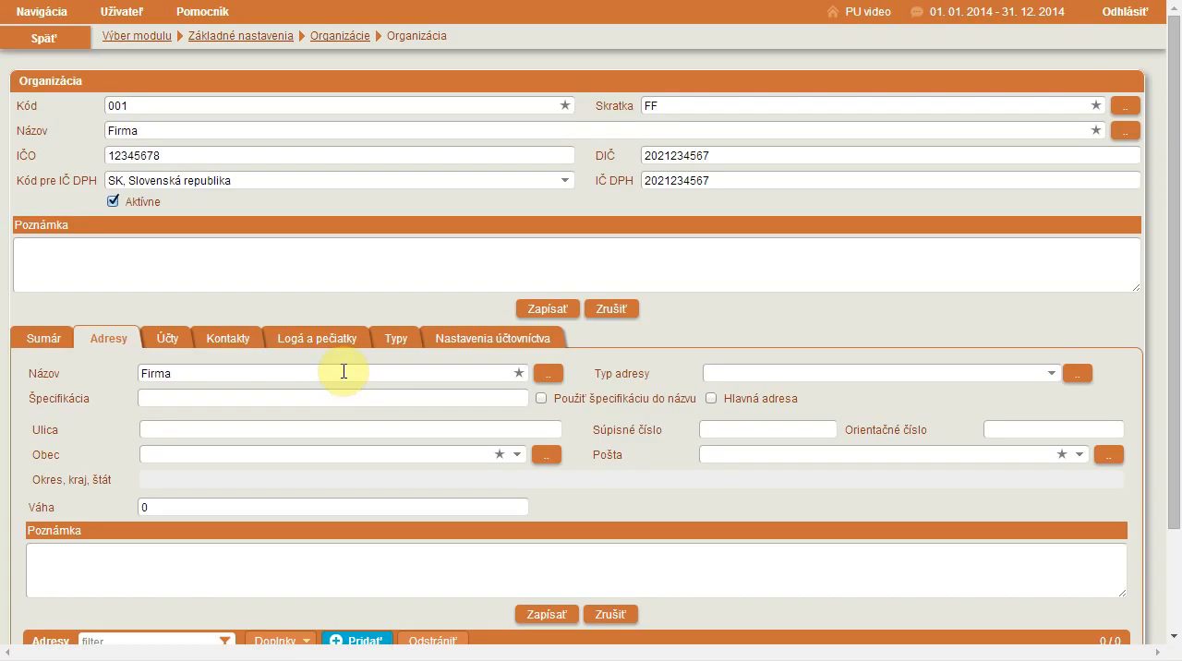
pyautogui.click(218, 375)
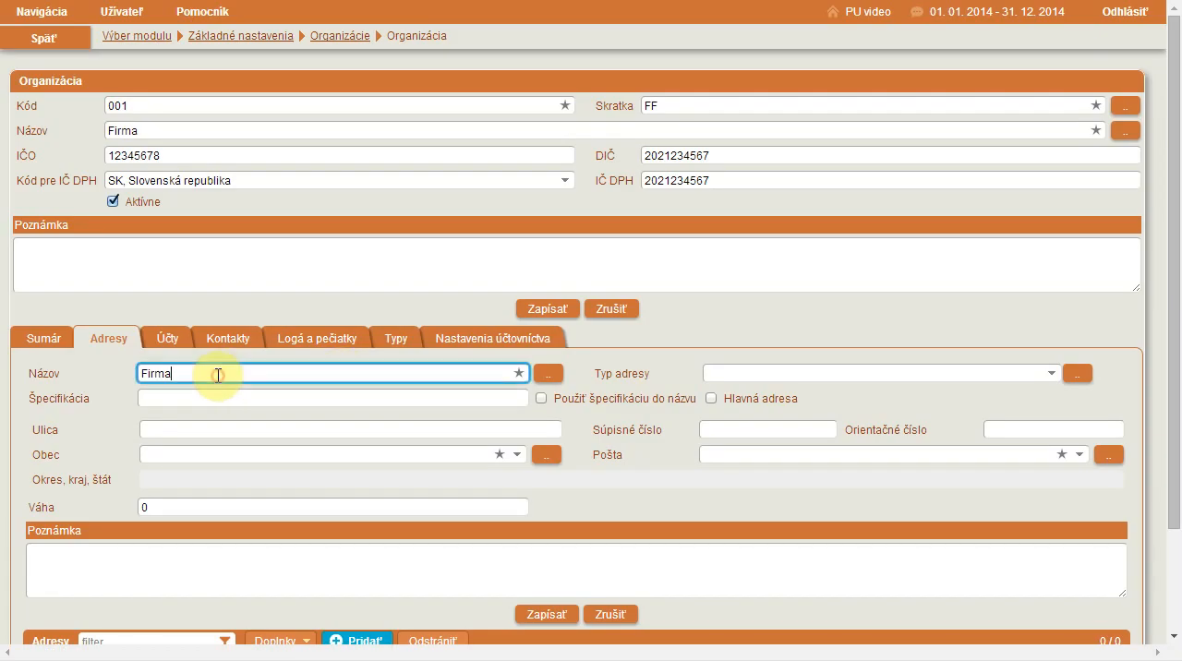
pyautogui.click(252, 427)
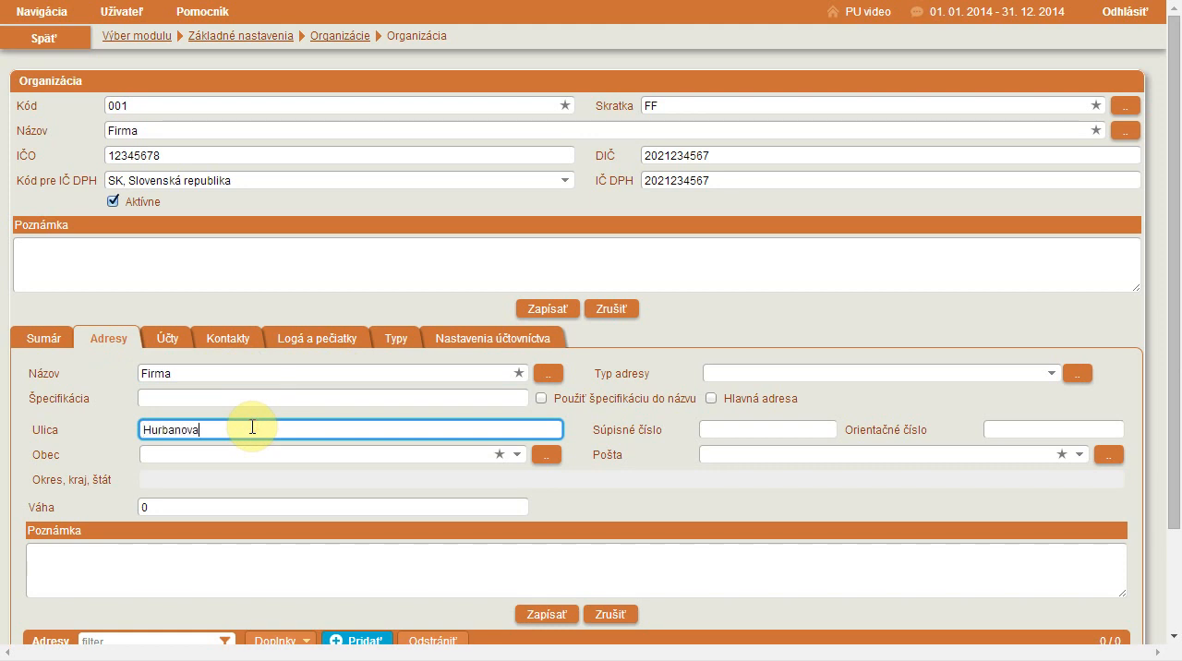
pyautogui.click(712, 430)
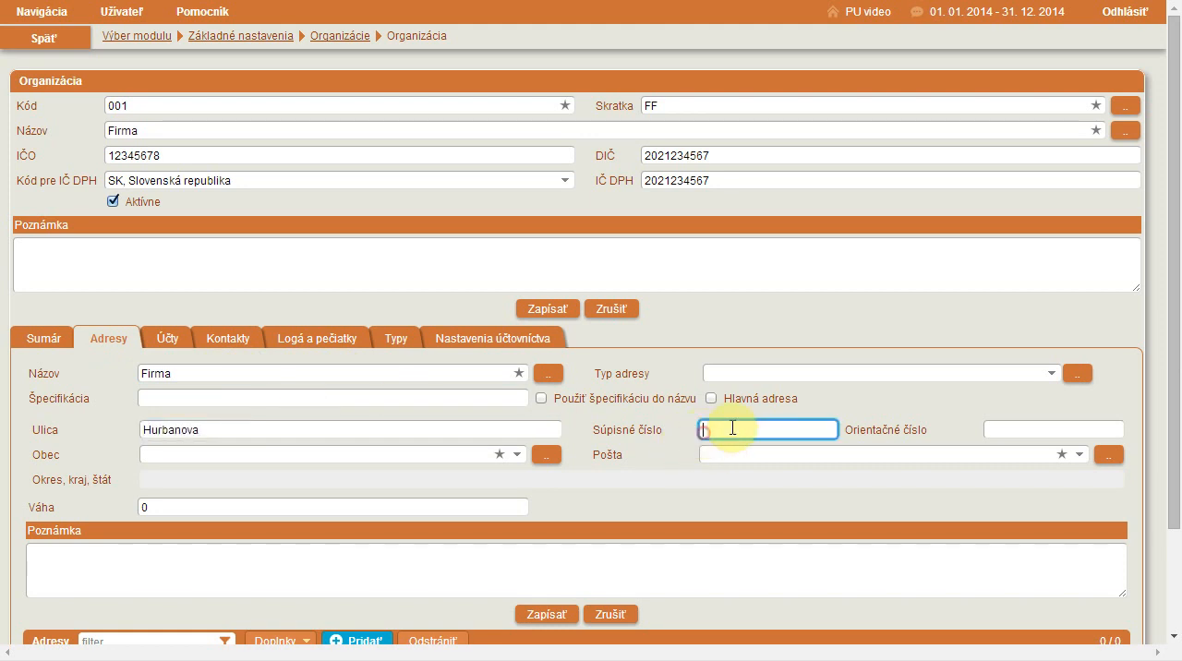
pyautogui.click(1008, 427)
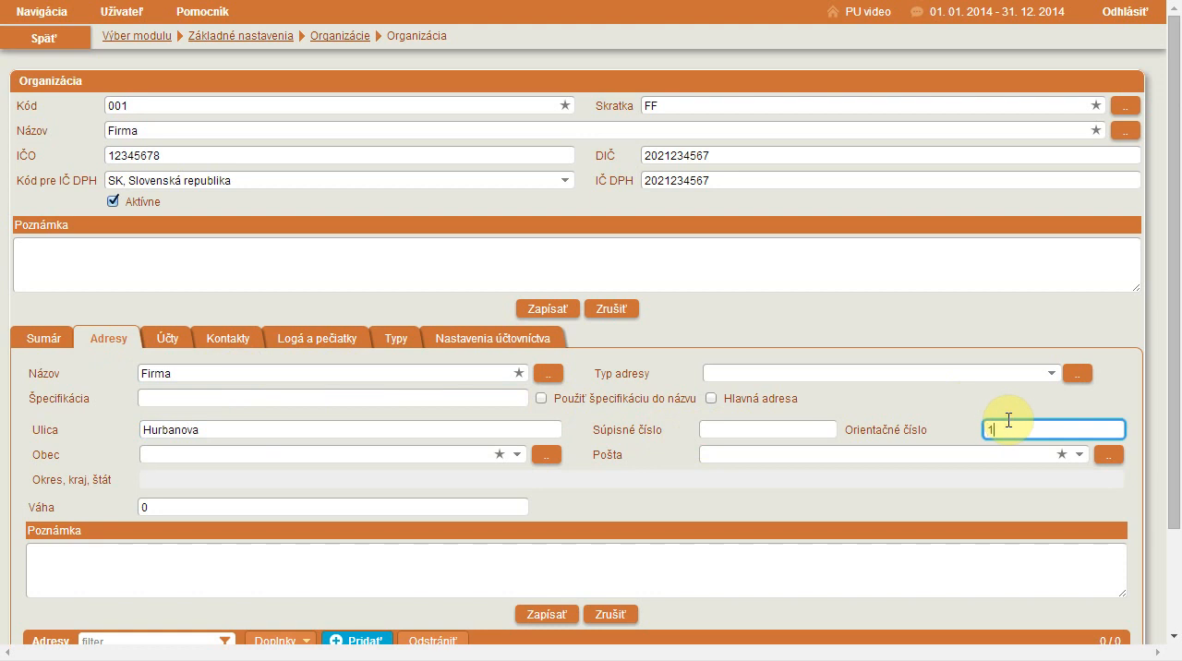
# - Set the address's municipality (Obec) to the Slovak Žilina and save the address without an address type
pyautogui.click(461, 454)
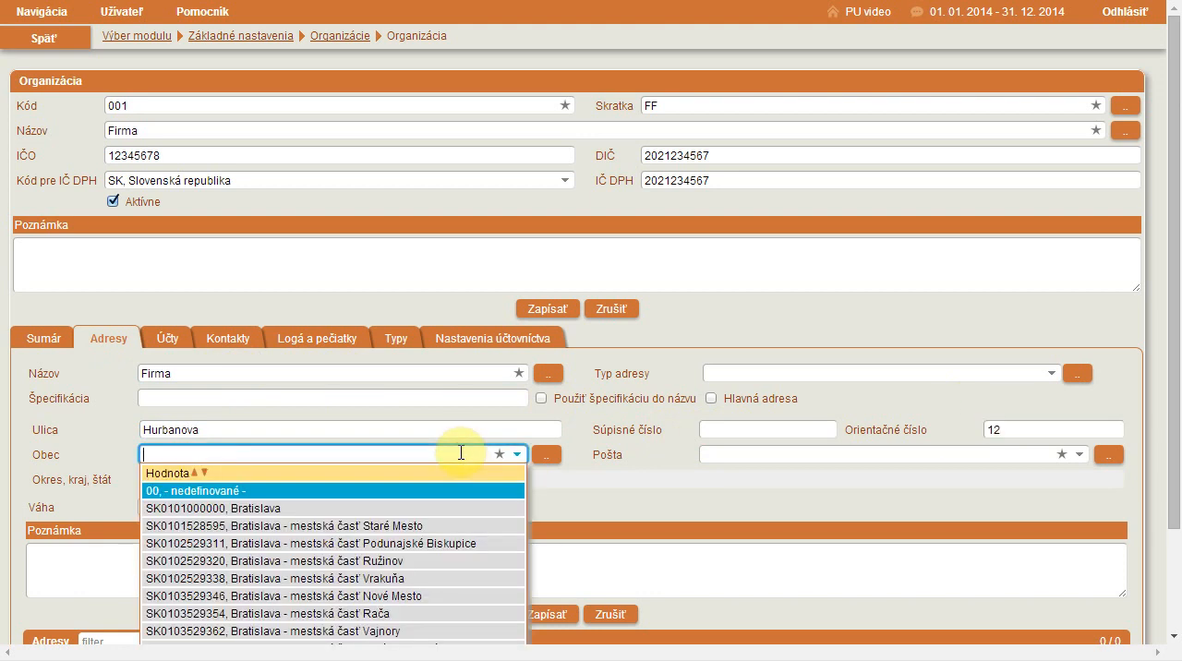
pyautogui.write('žili')
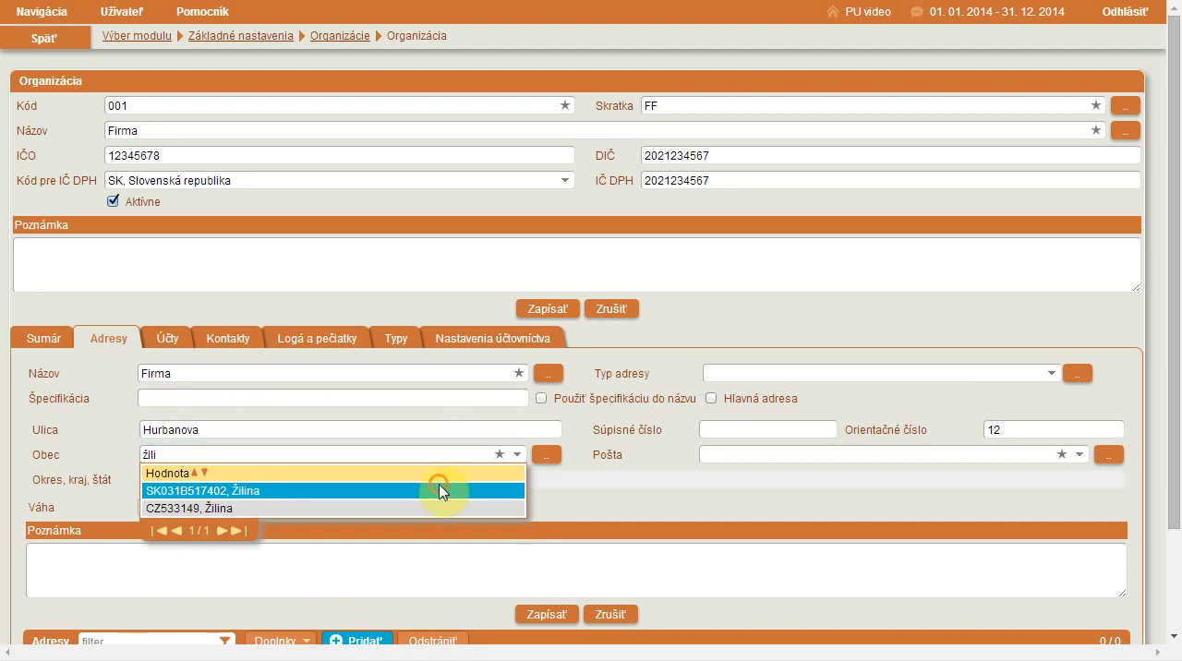
pyautogui.click(440, 491)
pyautogui.click(730, 375)
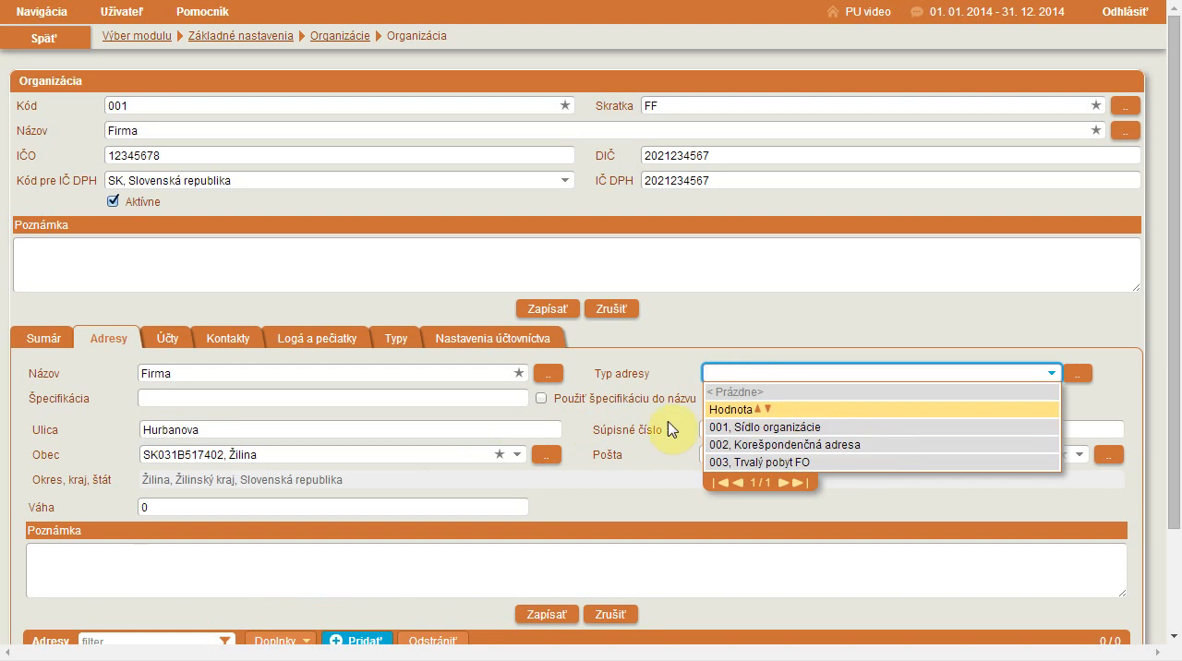
pyautogui.click(620, 493)
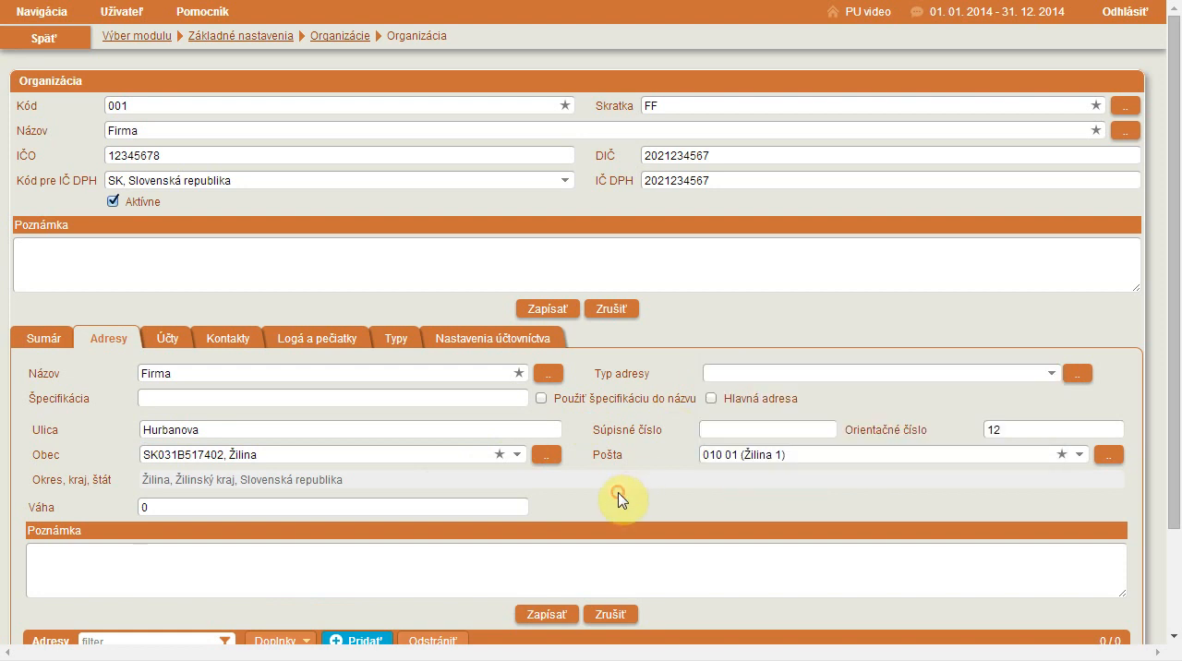
pyautogui.click(546, 619)
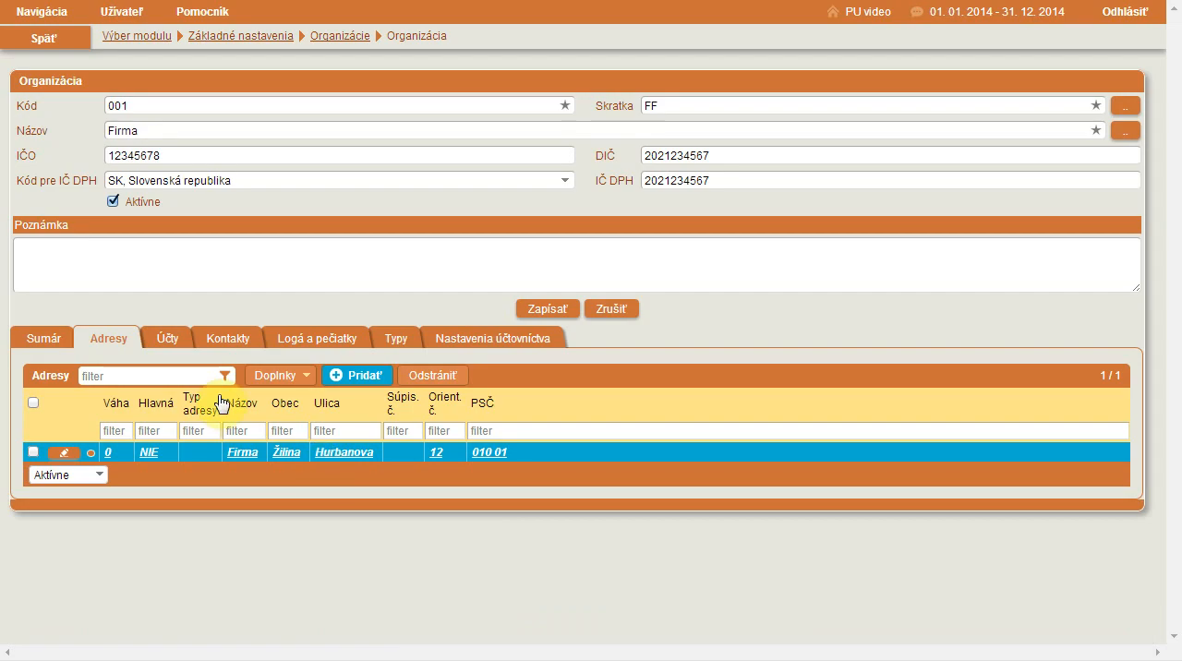
# - Start a new bank account record for the organization and enter the account number (Číslo účtu) without a prefix
pyautogui.click(170, 341)
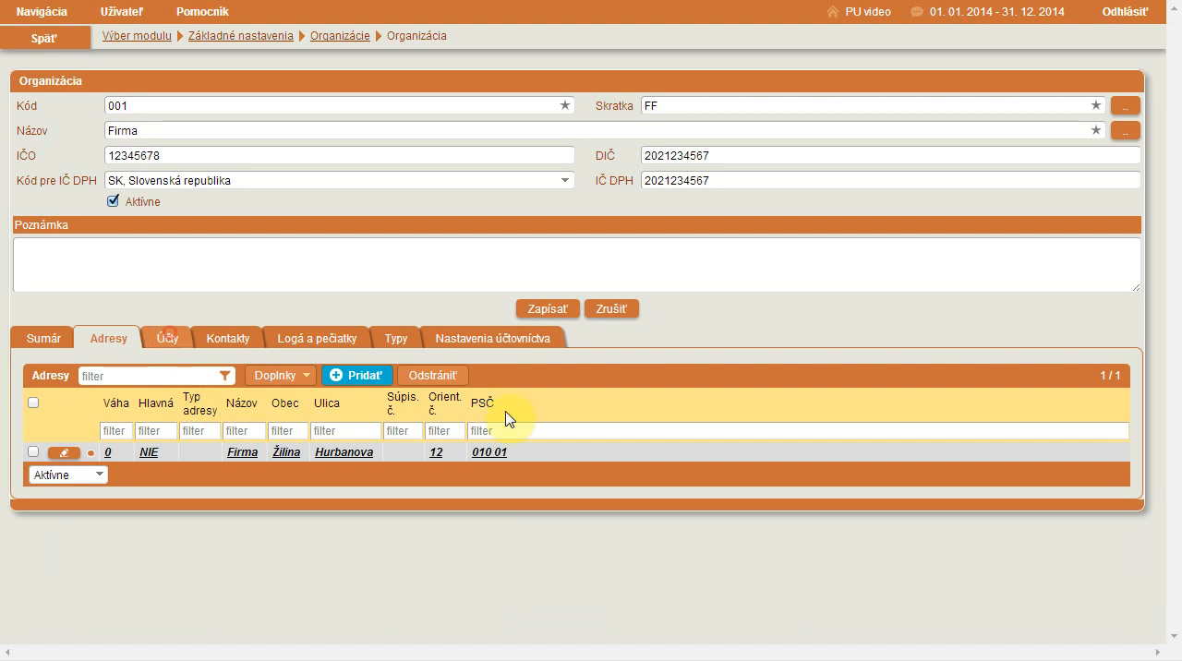
pyautogui.click(330, 377)
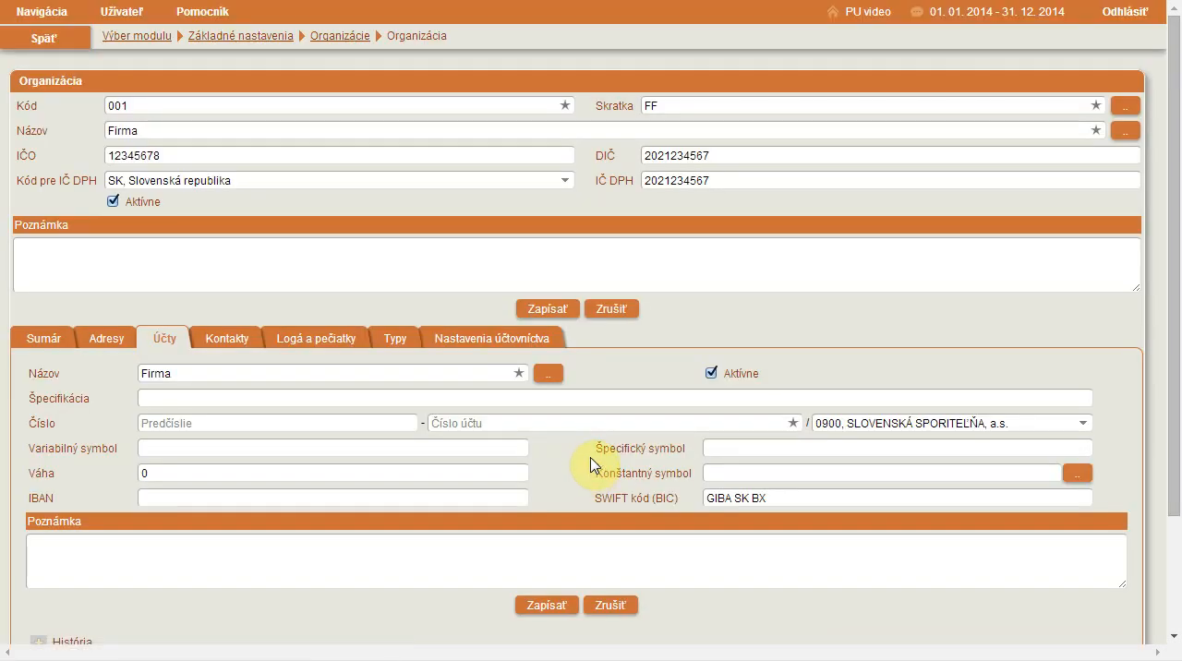
pyautogui.click(543, 423)
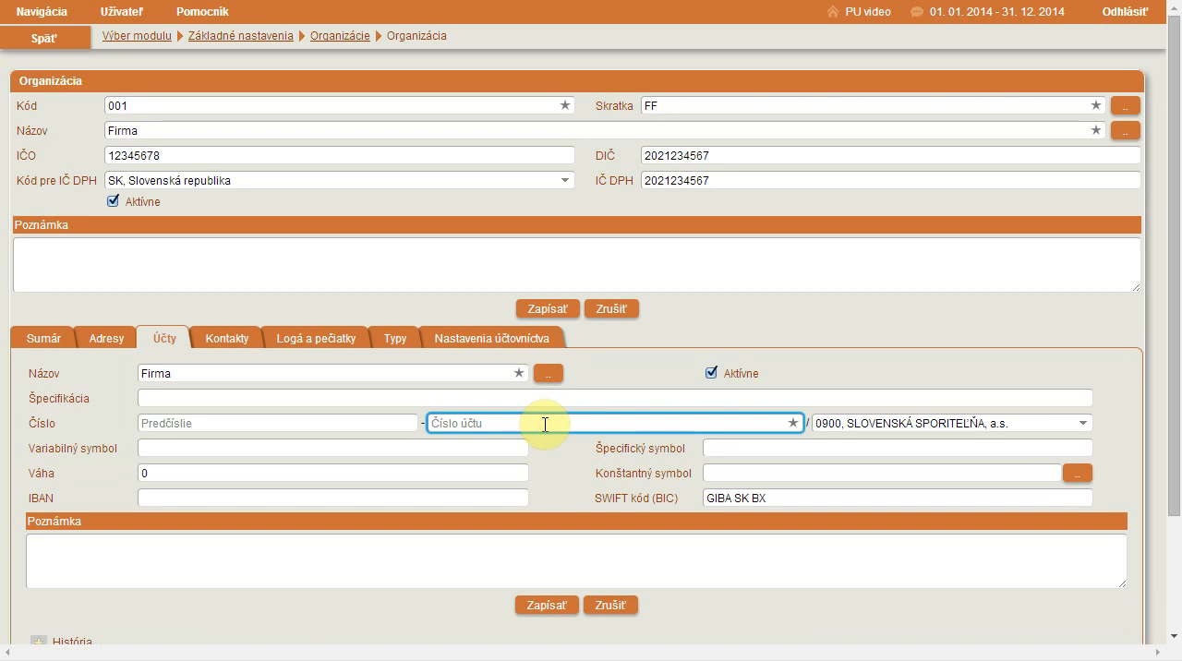
pyautogui.click(289, 418)
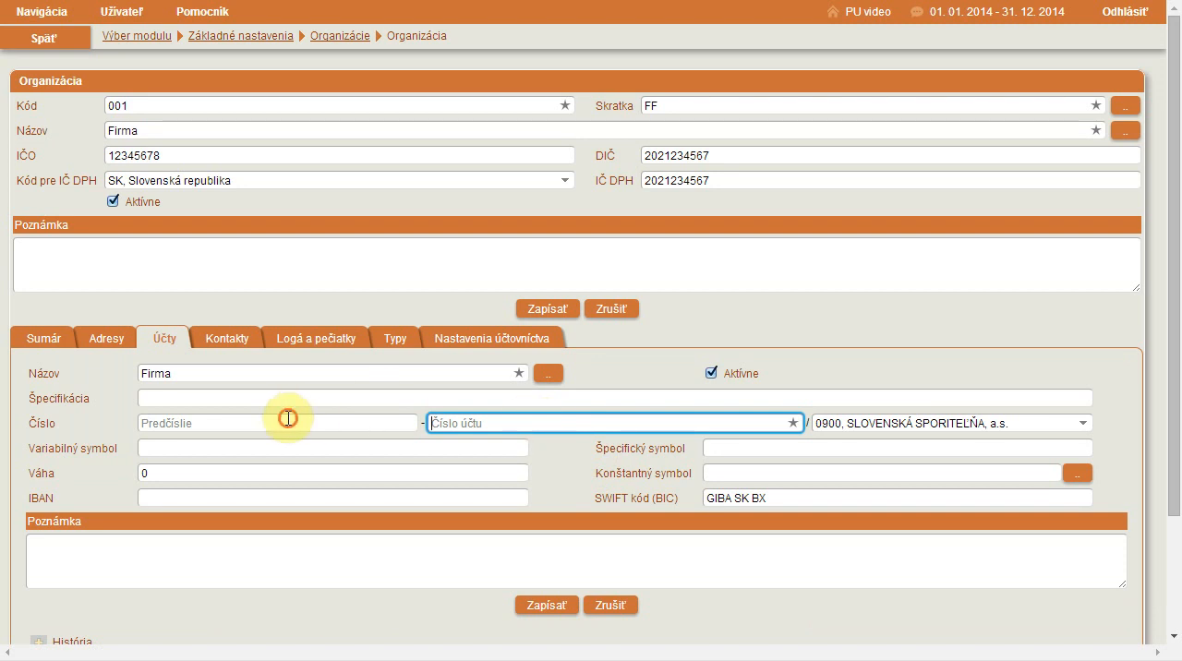
pyautogui.click(908, 422)
pyautogui.click(512, 423)
pyautogui.write('1111111111')
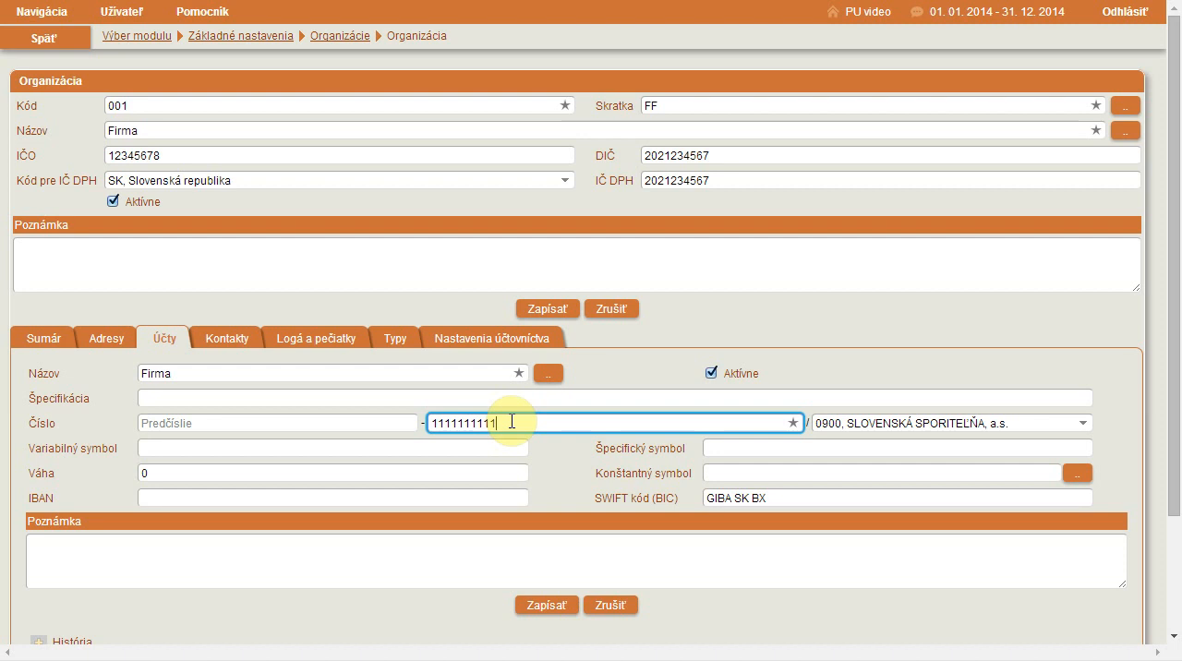
# - Set the account's bank to 7930, WUSTENROT STAVEBNÁ SPORITEĽŇA, a.s. and save the account
pyautogui.click(827, 423)
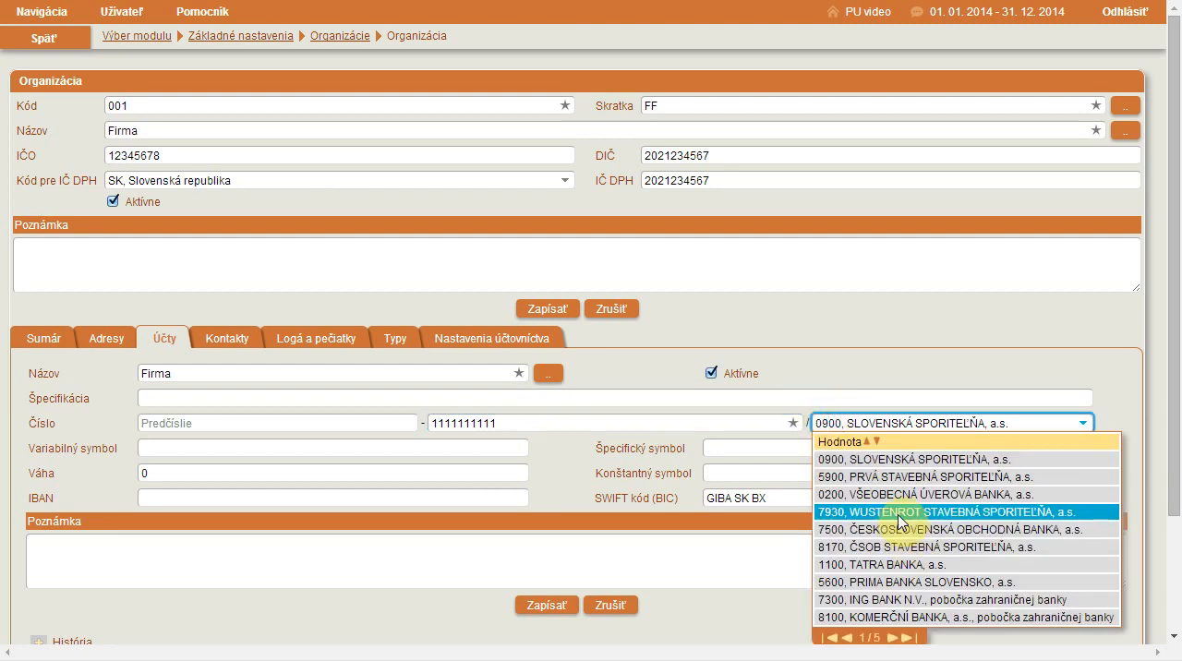
pyautogui.click(899, 515)
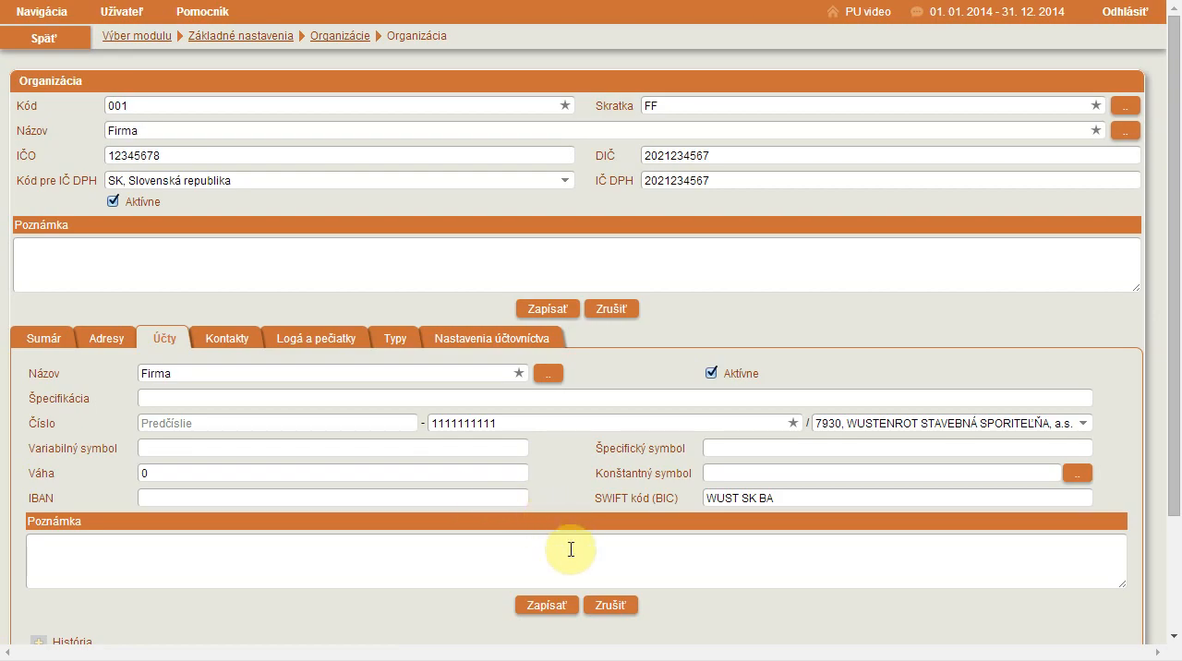
pyautogui.click(548, 606)
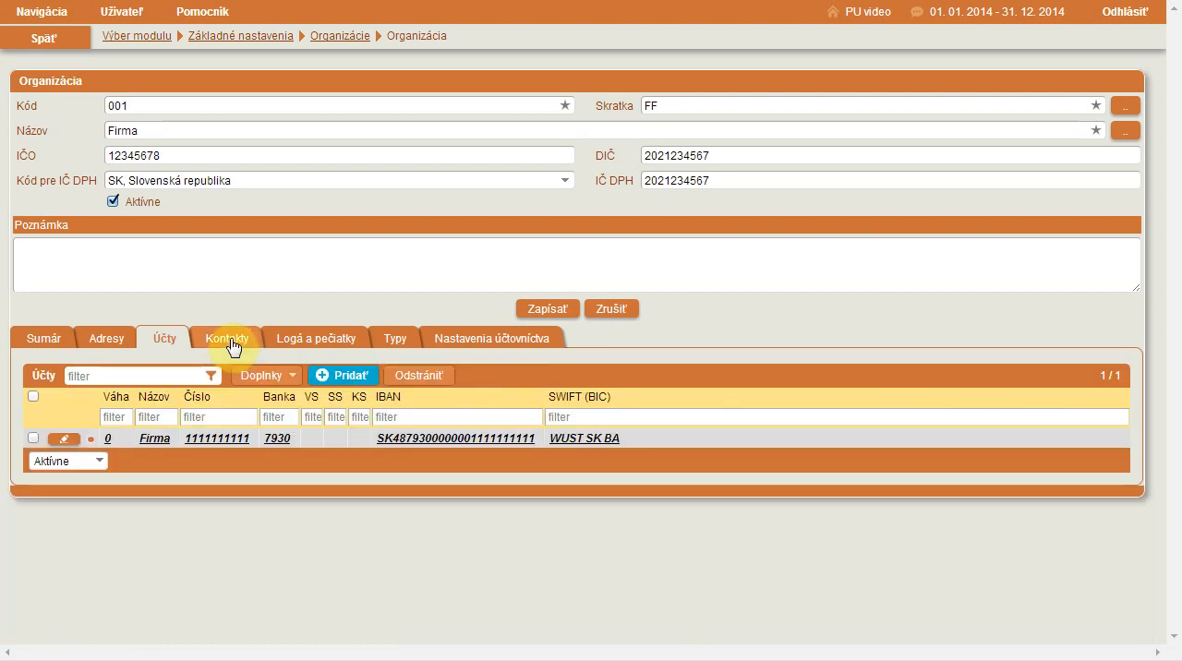
# - Add a contact to the organization with the contact person's full name as its Názov and save it
pyautogui.click(232, 348)
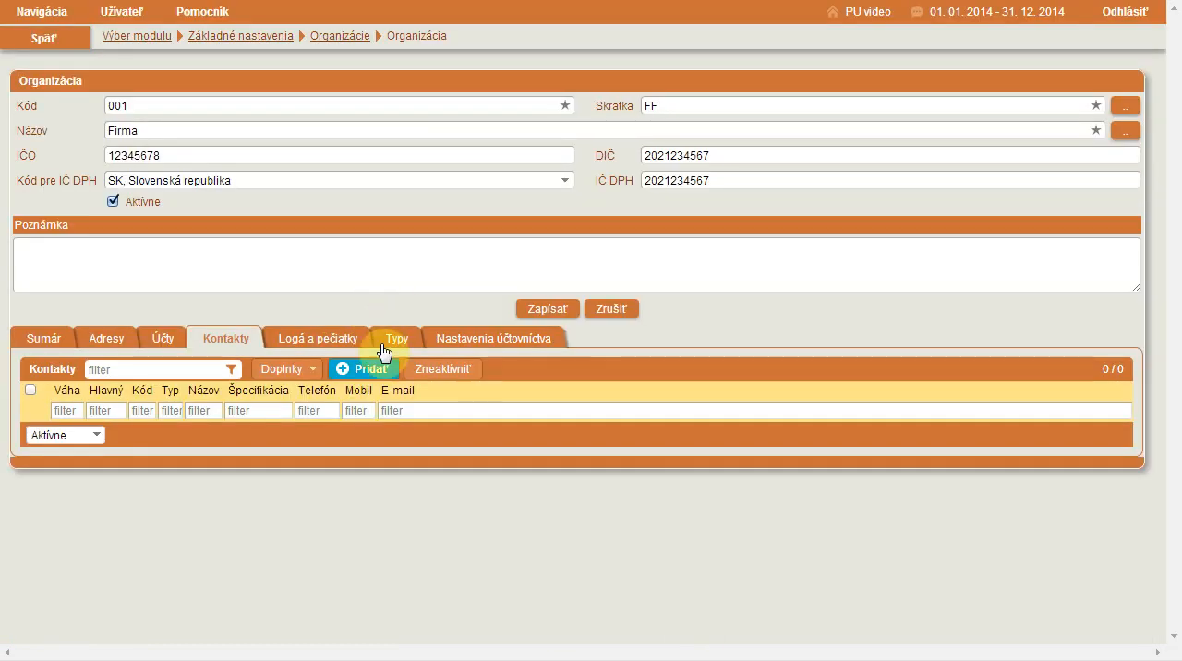
pyautogui.click(378, 373)
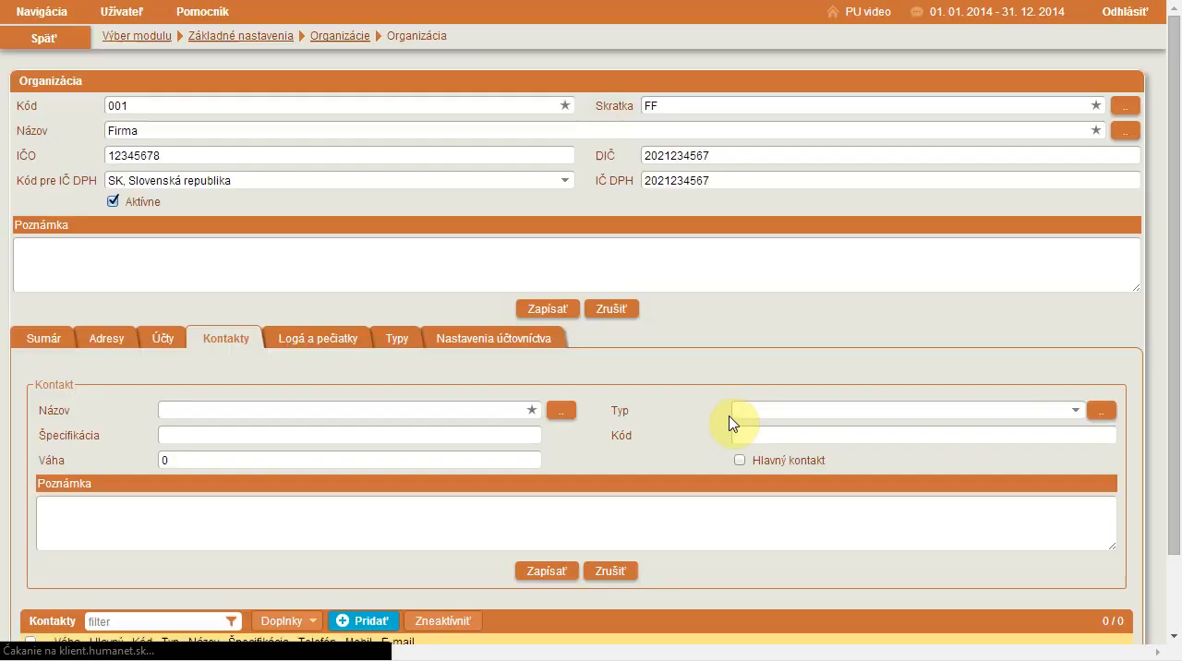
pyautogui.click(281, 410)
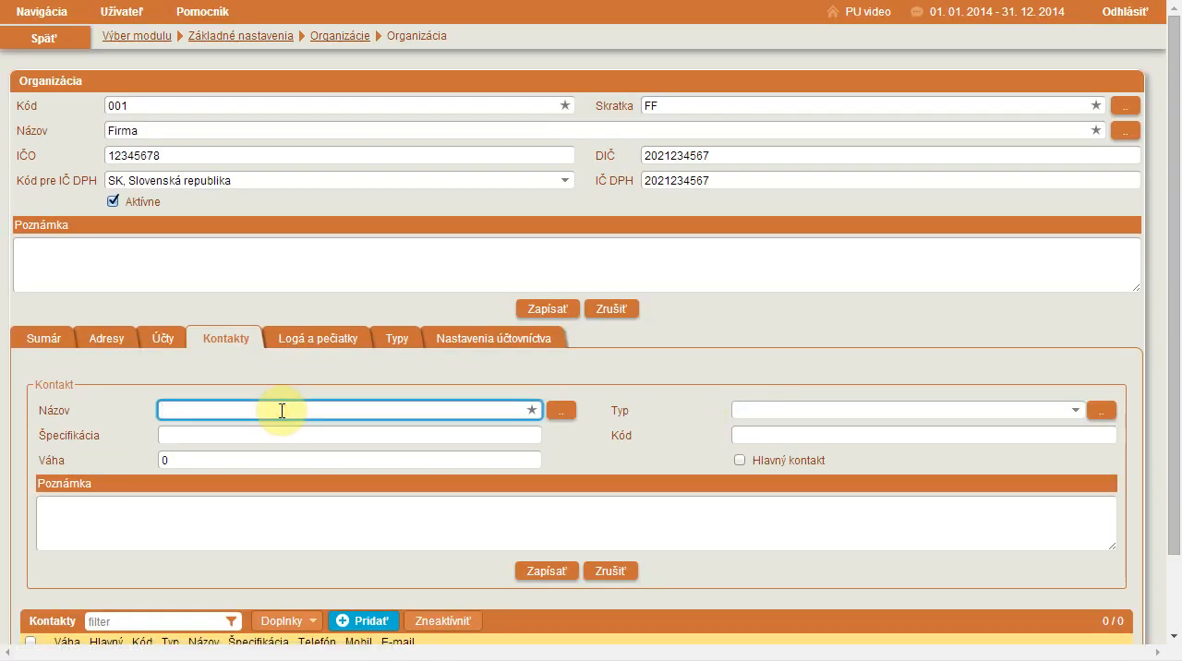
pyautogui.click(551, 571)
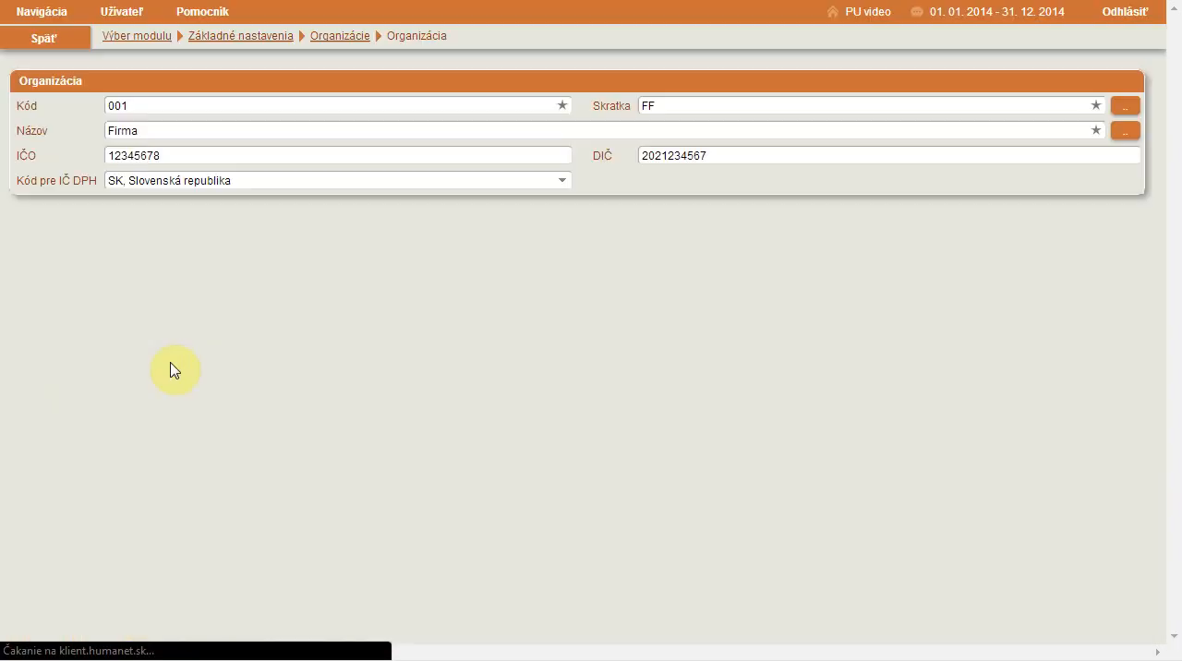
# - Open the saved contact for editing and start a new connection (Spojenie) of type 005 e-mailová adresa
pyautogui.click(301, 441)
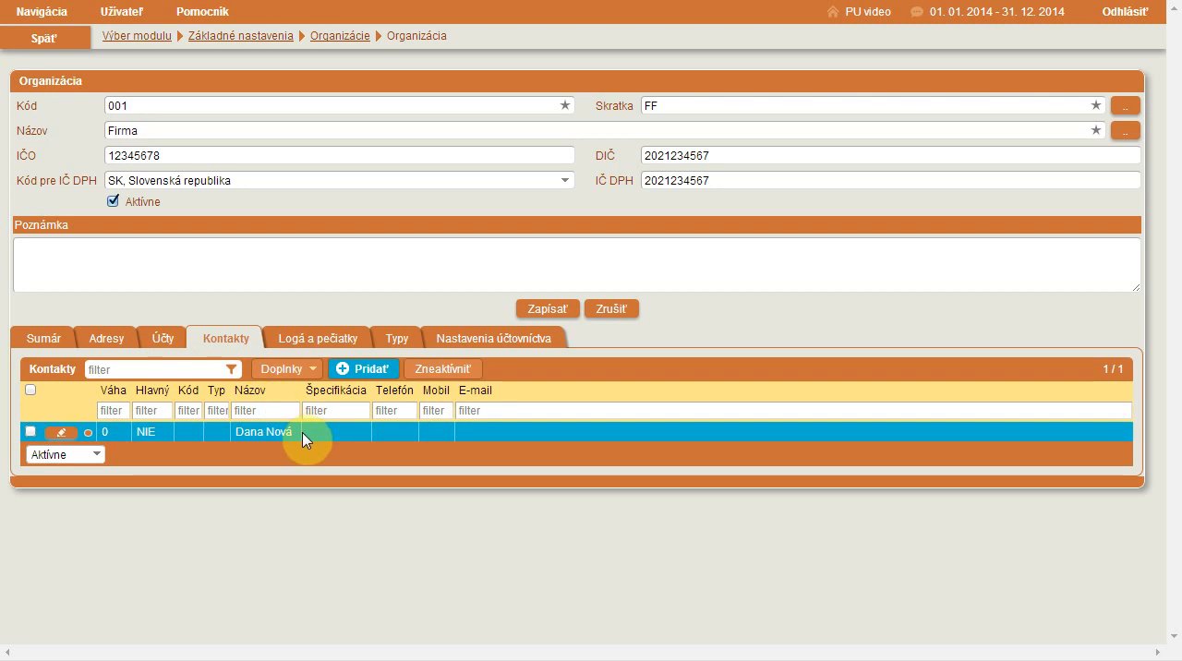
pyautogui.click(61, 433)
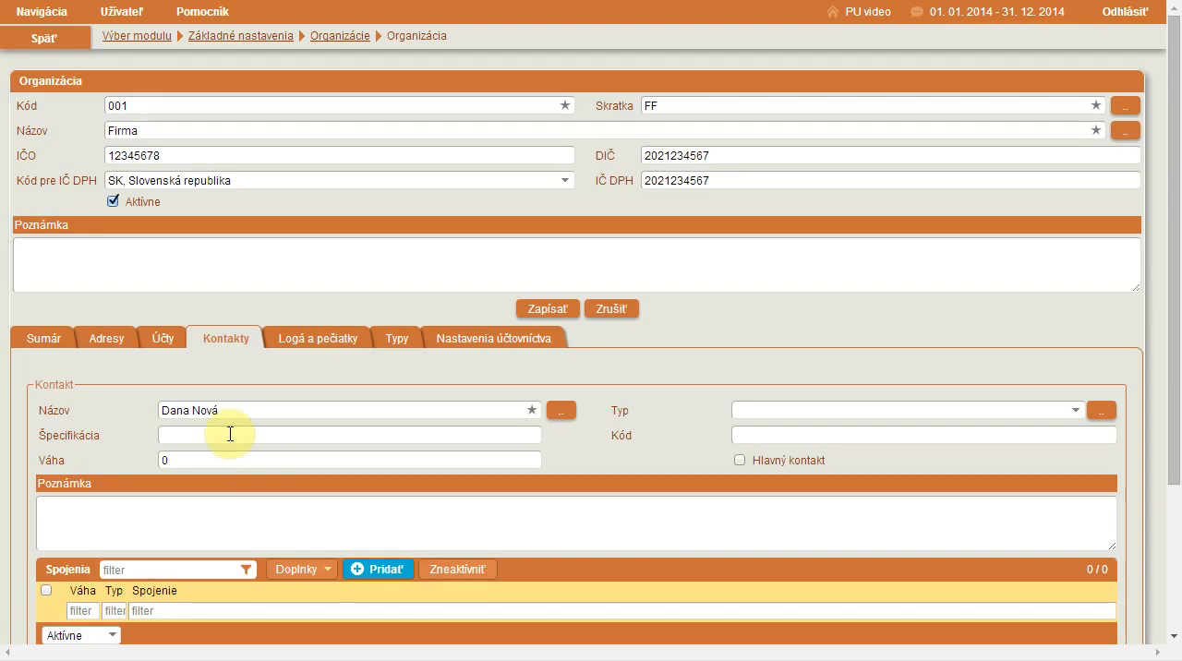
pyautogui.scroll(-2, 230, 434)
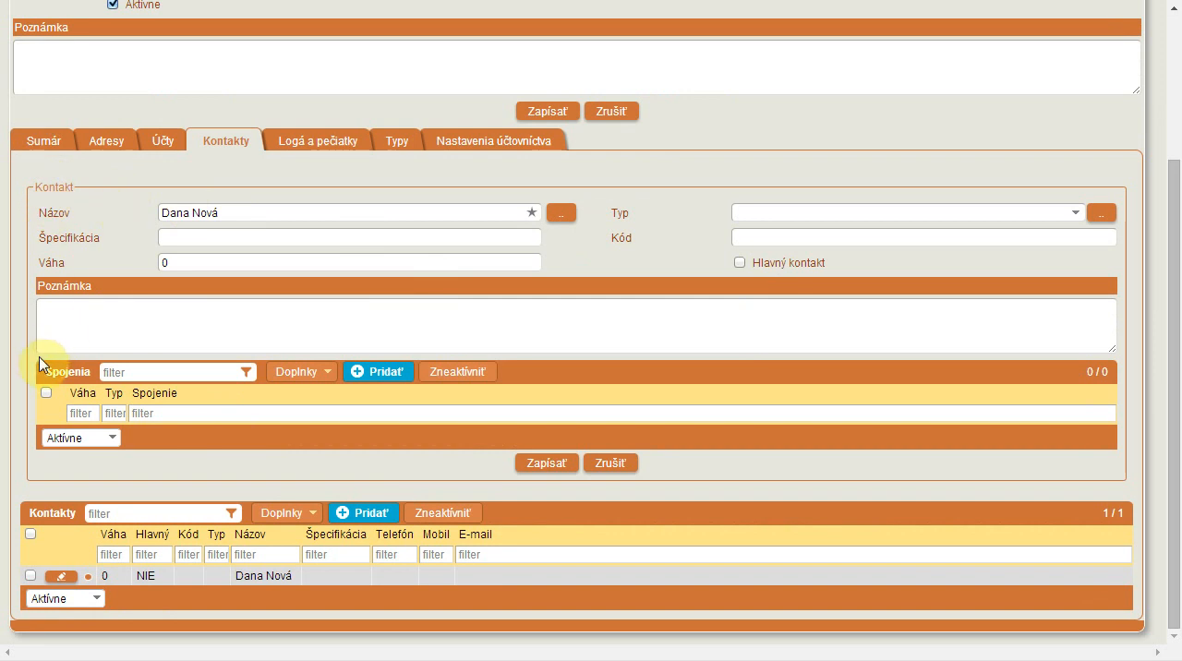
pyautogui.click(381, 372)
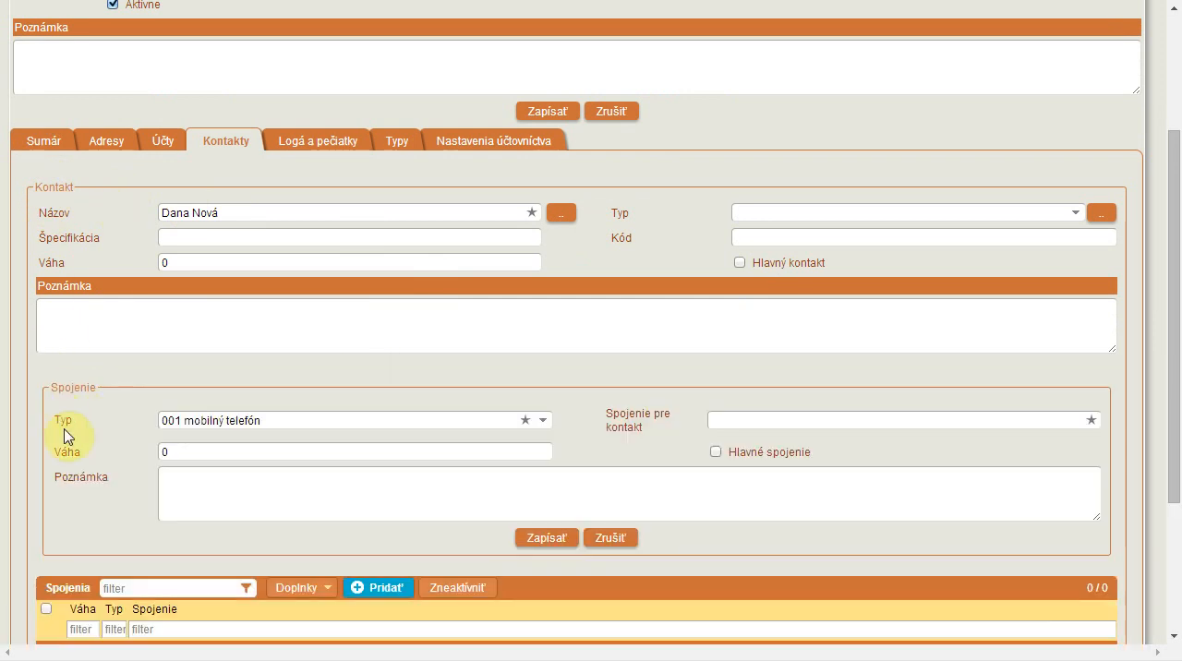
pyautogui.click(250, 421)
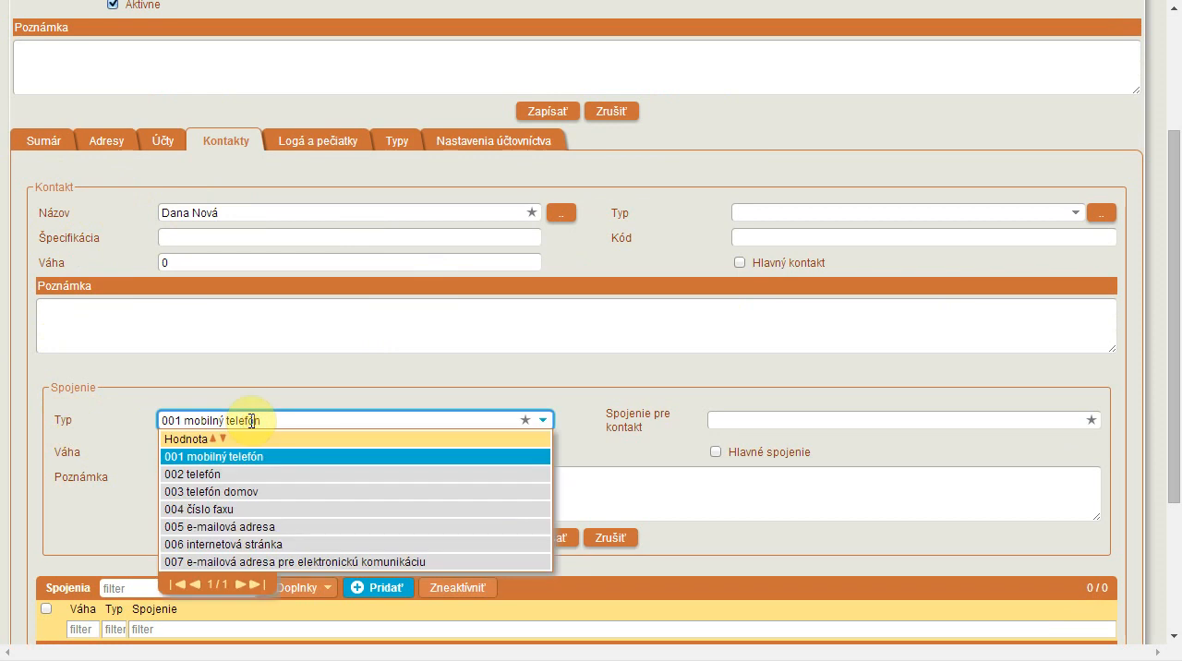
pyautogui.click(325, 528)
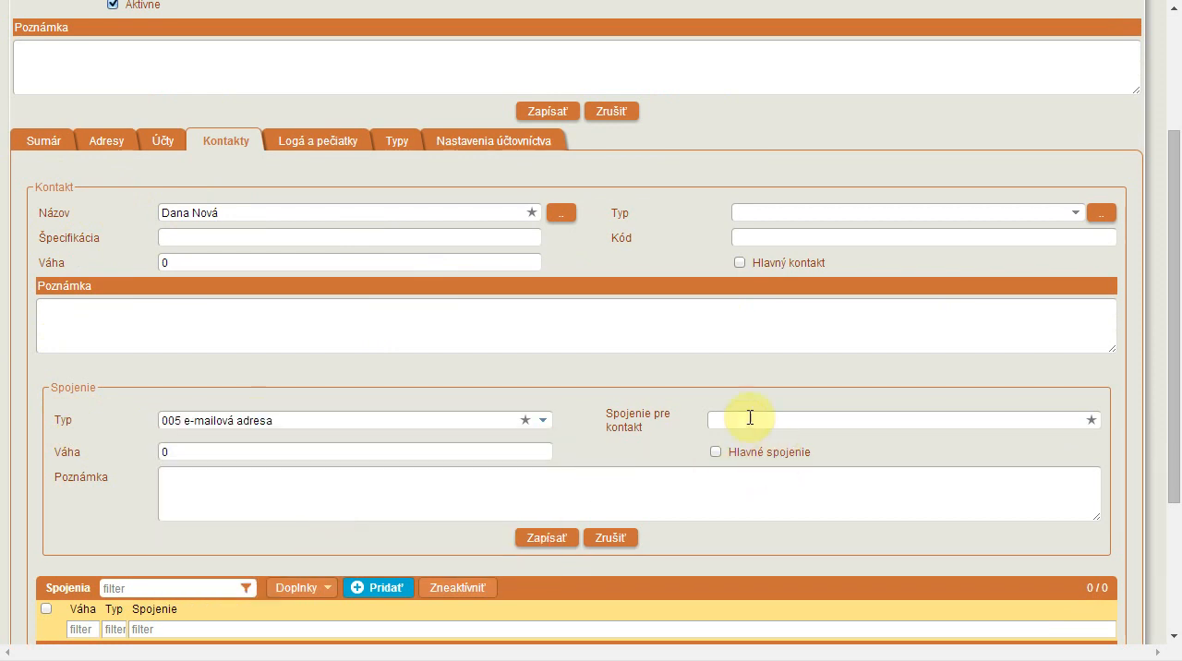
# - Fill in the contact's e-mail address as the connection, then save both the connection and the contact
pyautogui.click(743, 423)
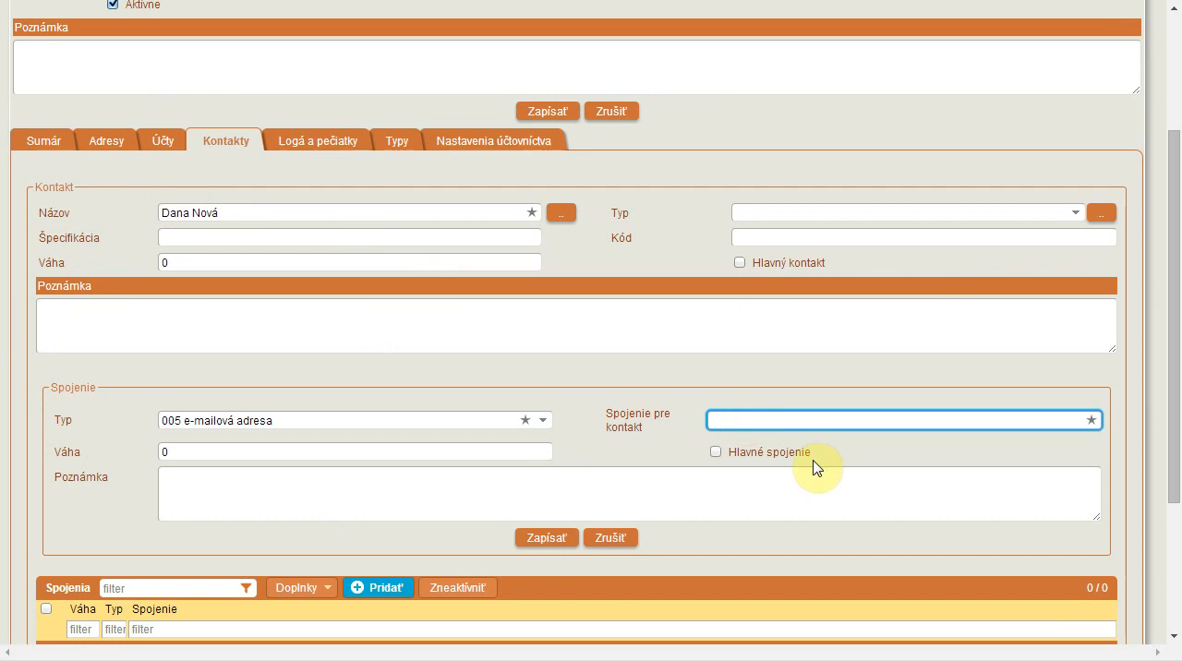
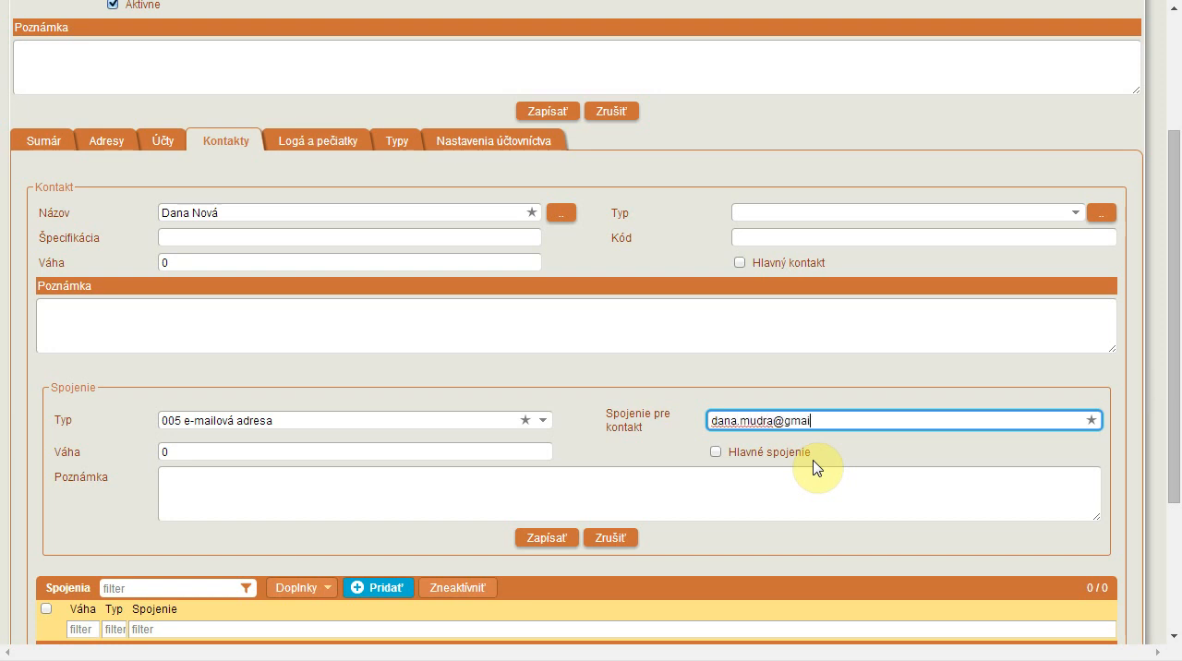
pyautogui.click(550, 539)
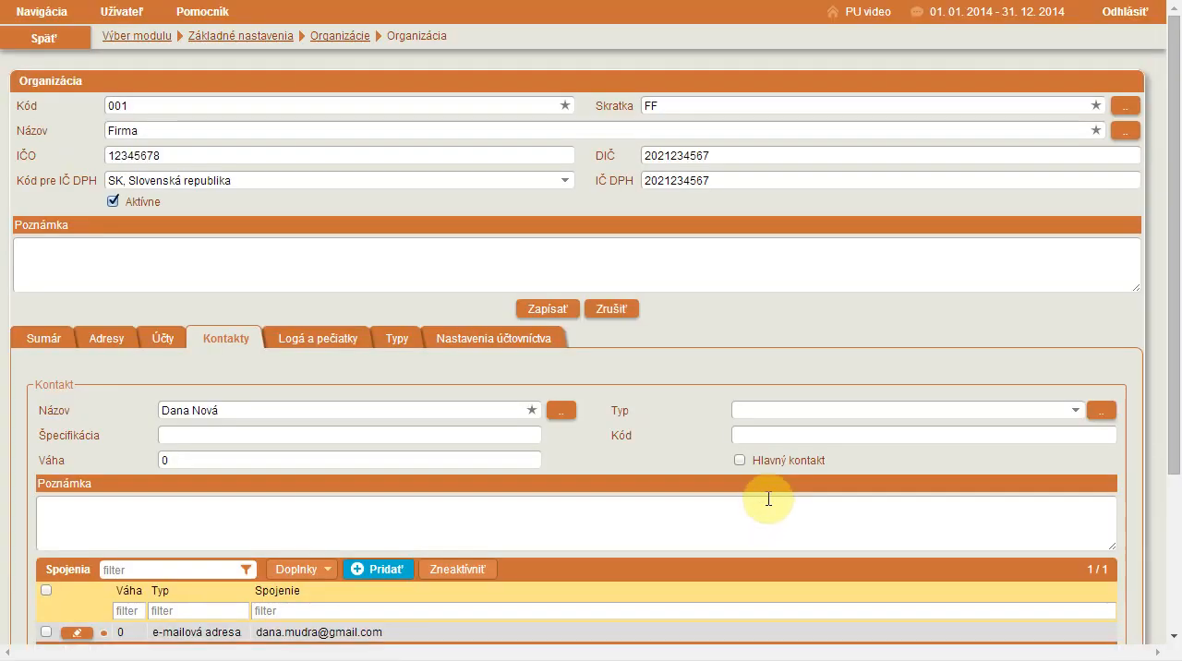
pyautogui.scroll(-2, 719, 485)
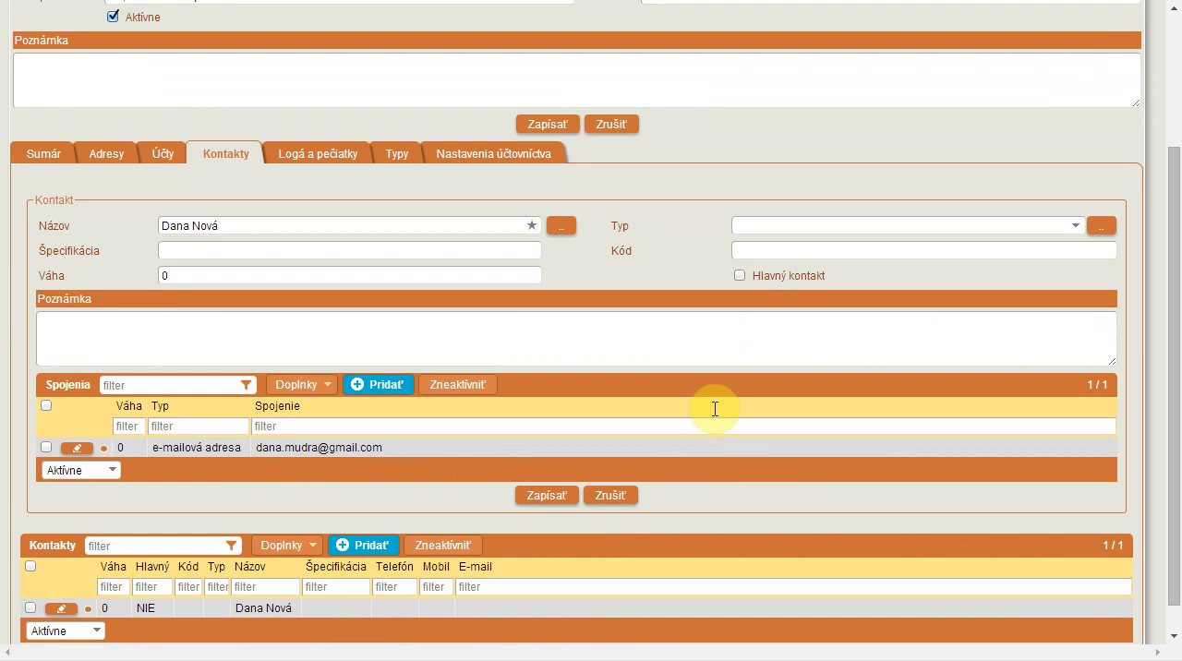
pyautogui.click(555, 499)
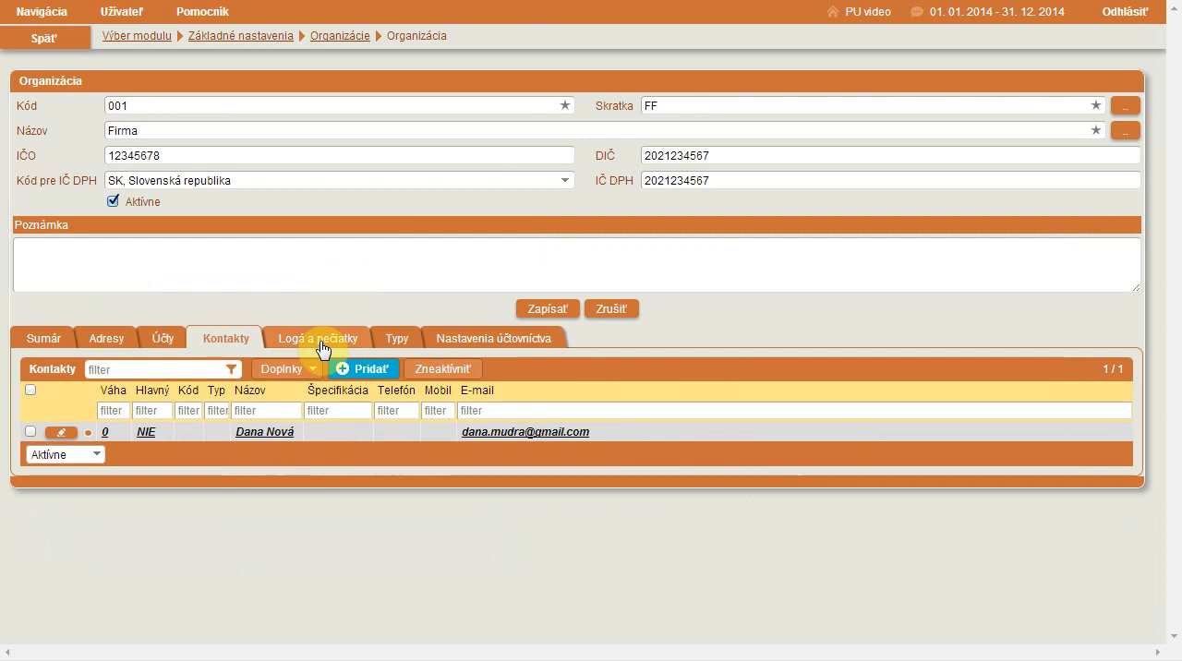
# - Start a new Logá a pečiatky entry for the organization with Typ 001 farebný and Typ obrázka 002 pečiatka
pyautogui.click(321, 342)
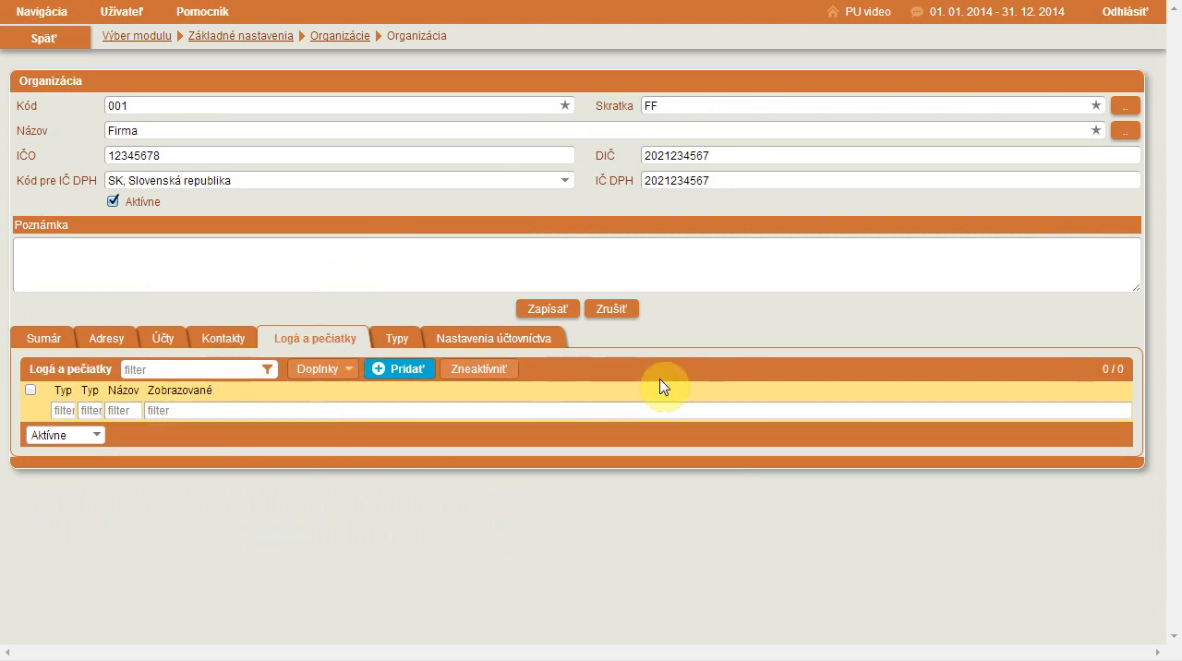
pyautogui.click(404, 371)
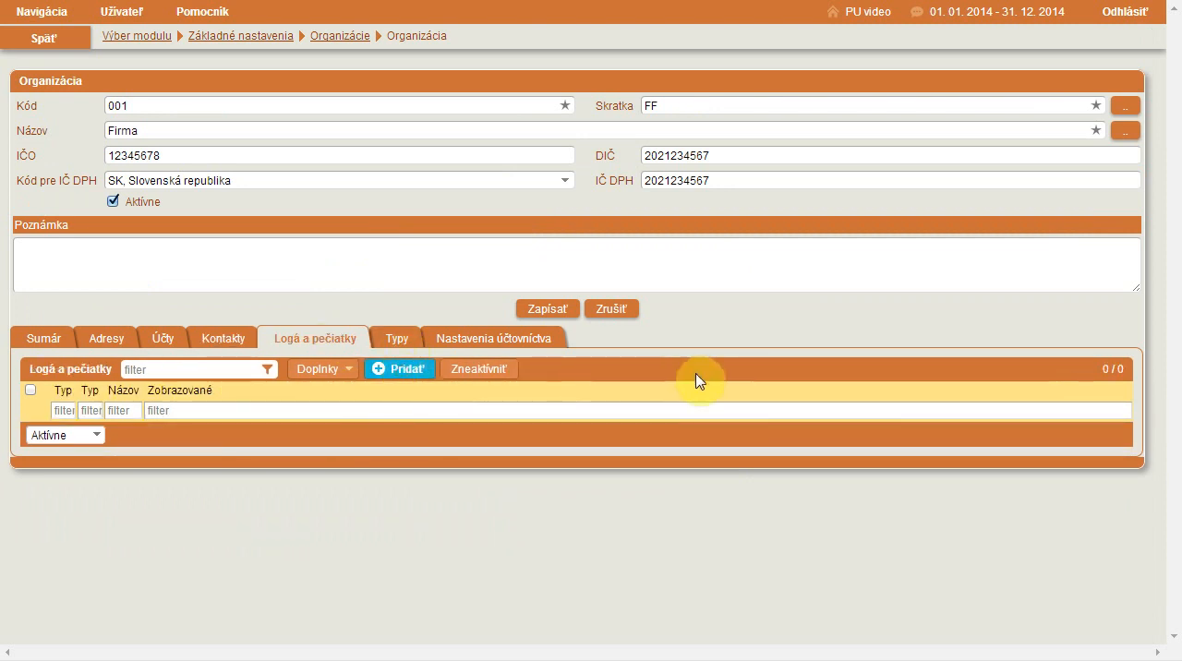
pyautogui.click(741, 370)
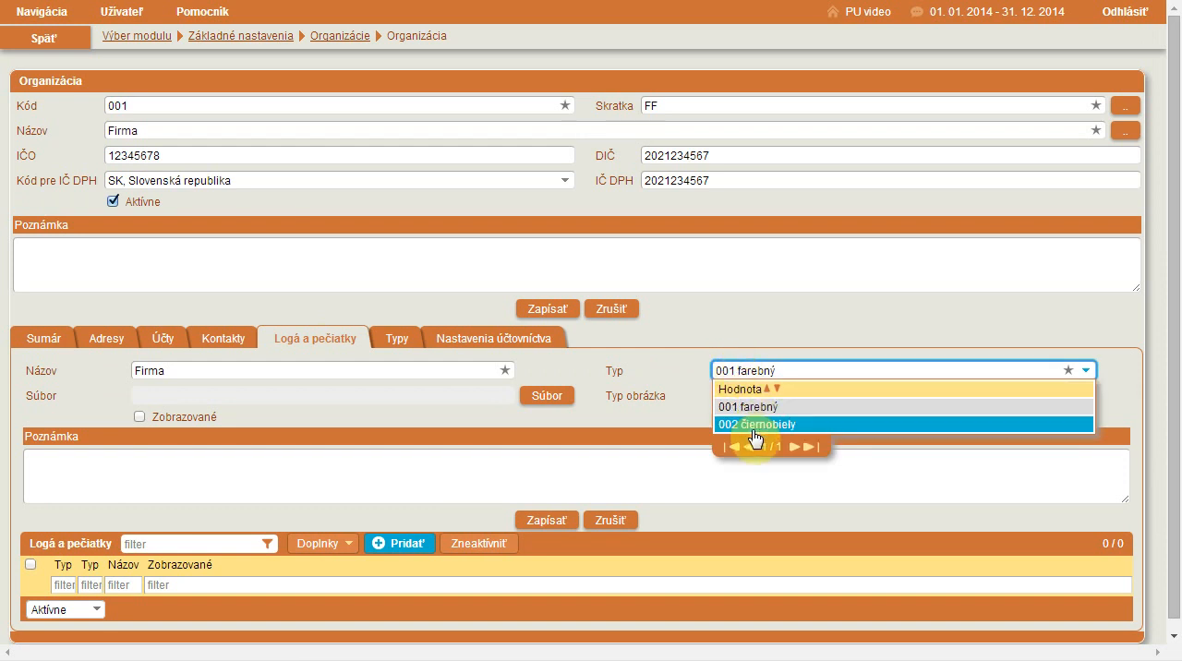
pyautogui.click(631, 383)
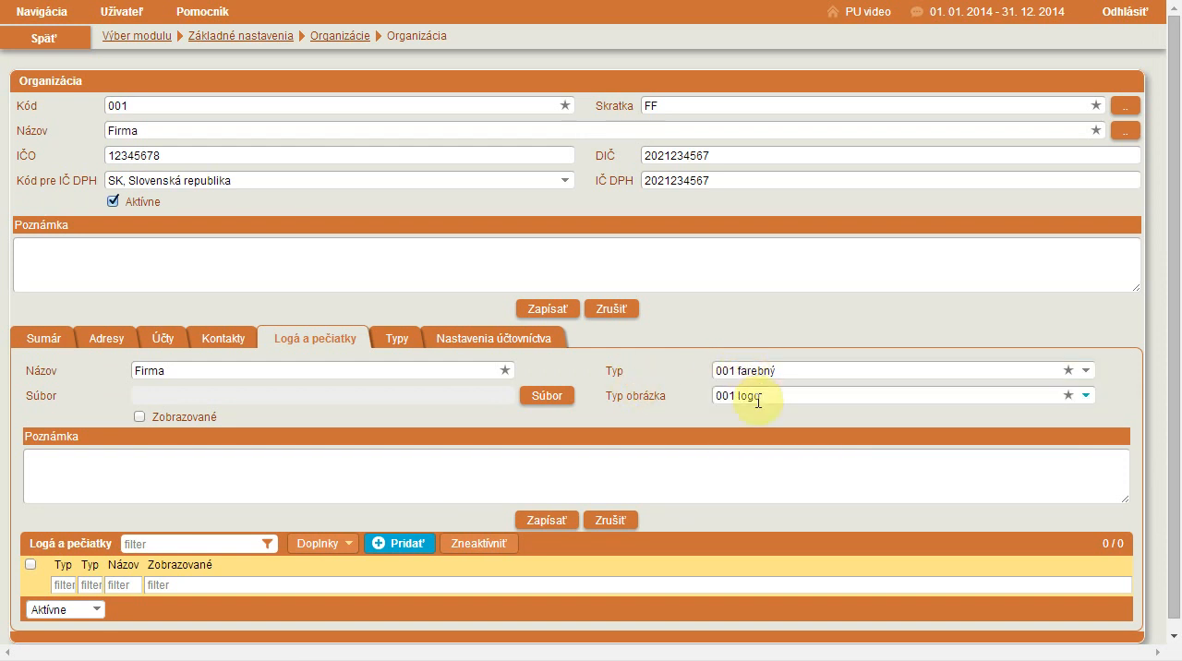
pyautogui.click(759, 398)
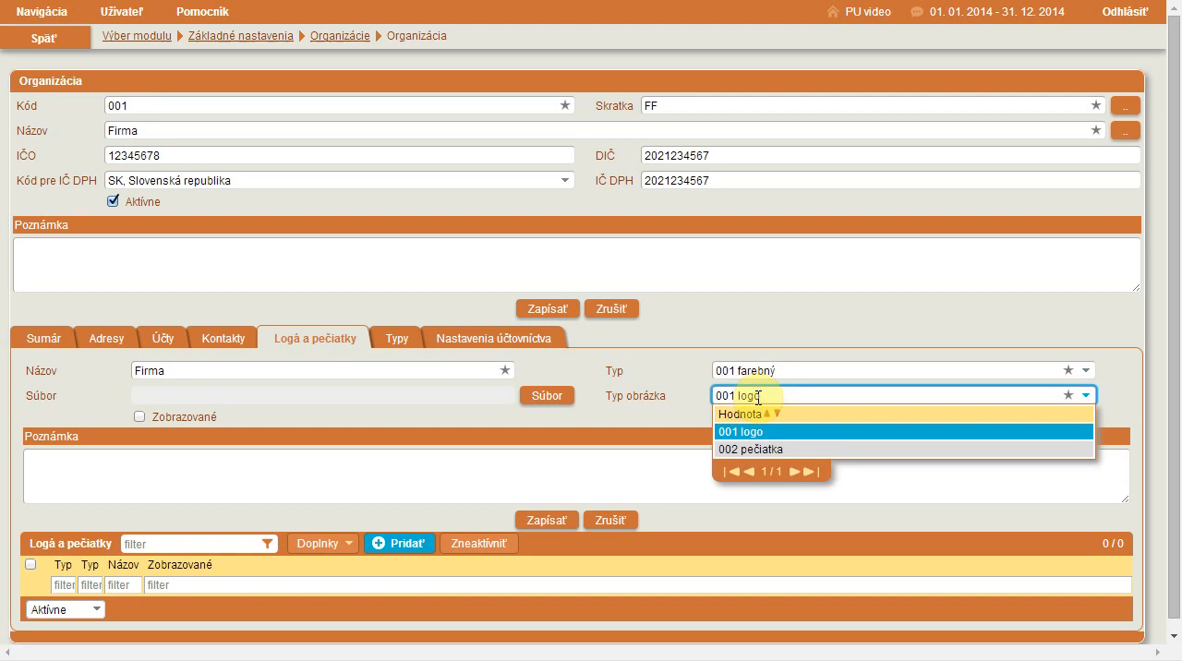
pyautogui.click(785, 450)
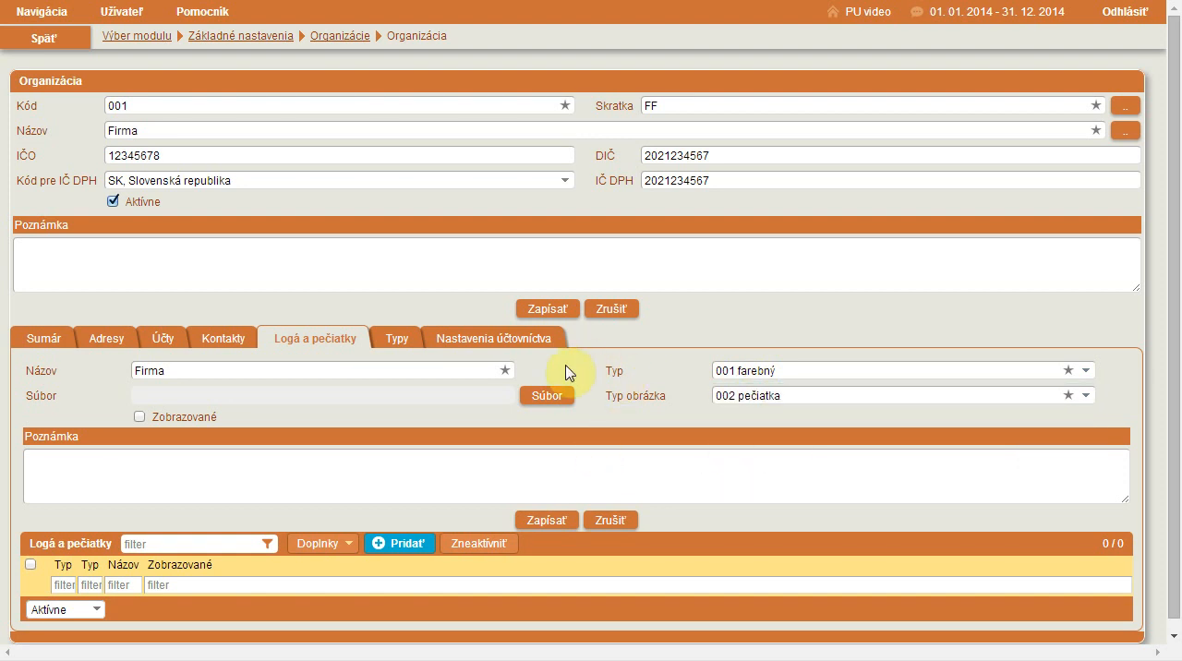
# - Load the image file E0563_01.jpg into the stamp entry and save the entry
pyautogui.click(549, 397)
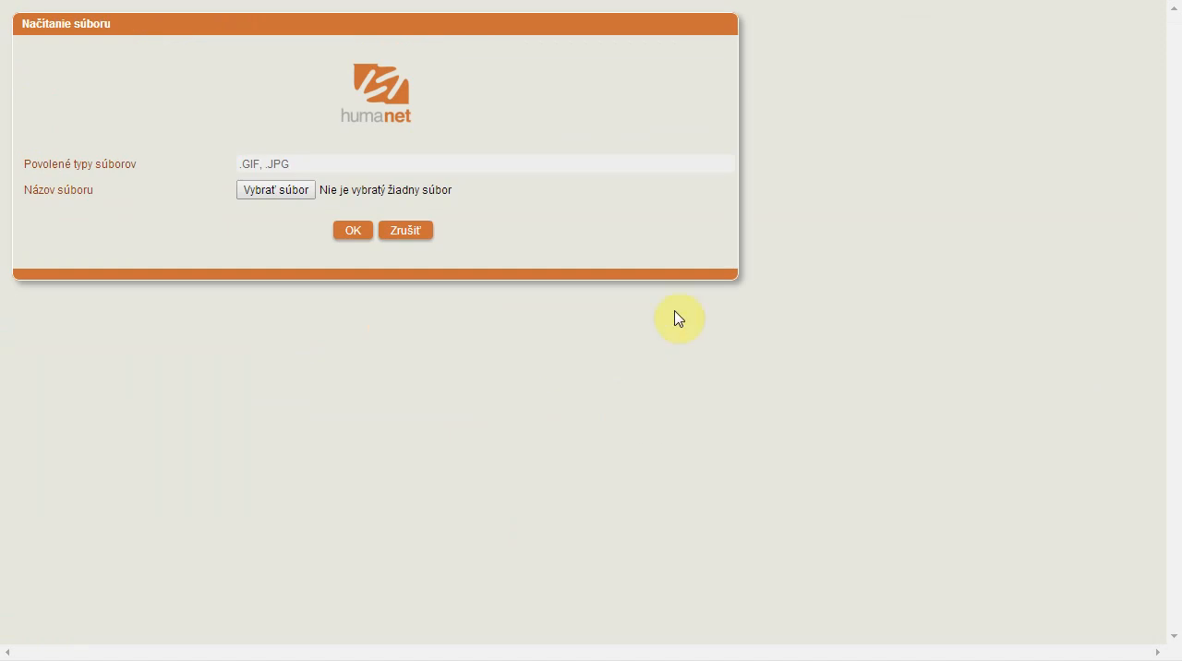
pyautogui.click(271, 192)
pyautogui.click(497, 266)
pyautogui.click(615, 337)
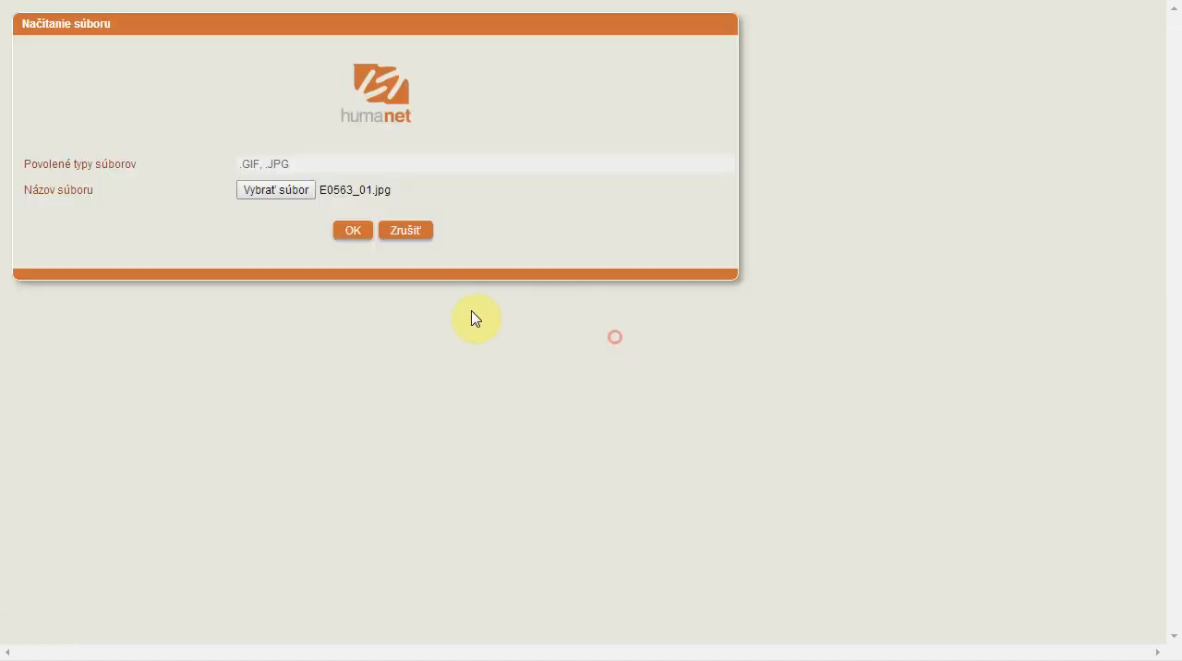
pyautogui.click(351, 232)
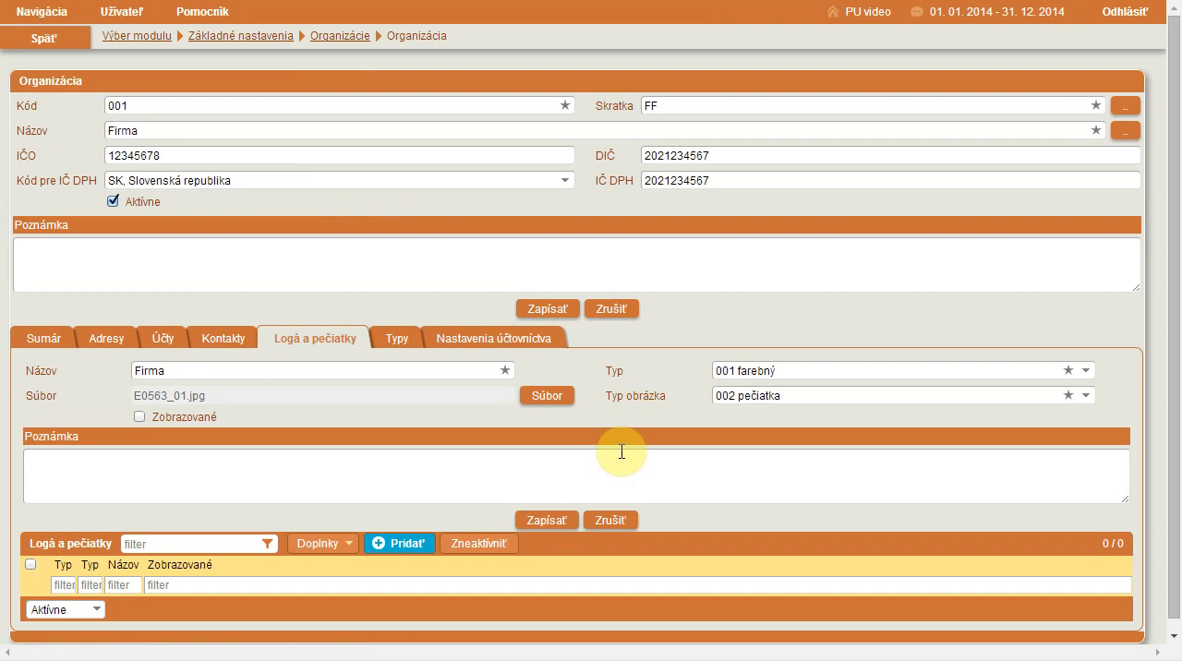
pyautogui.click(535, 523)
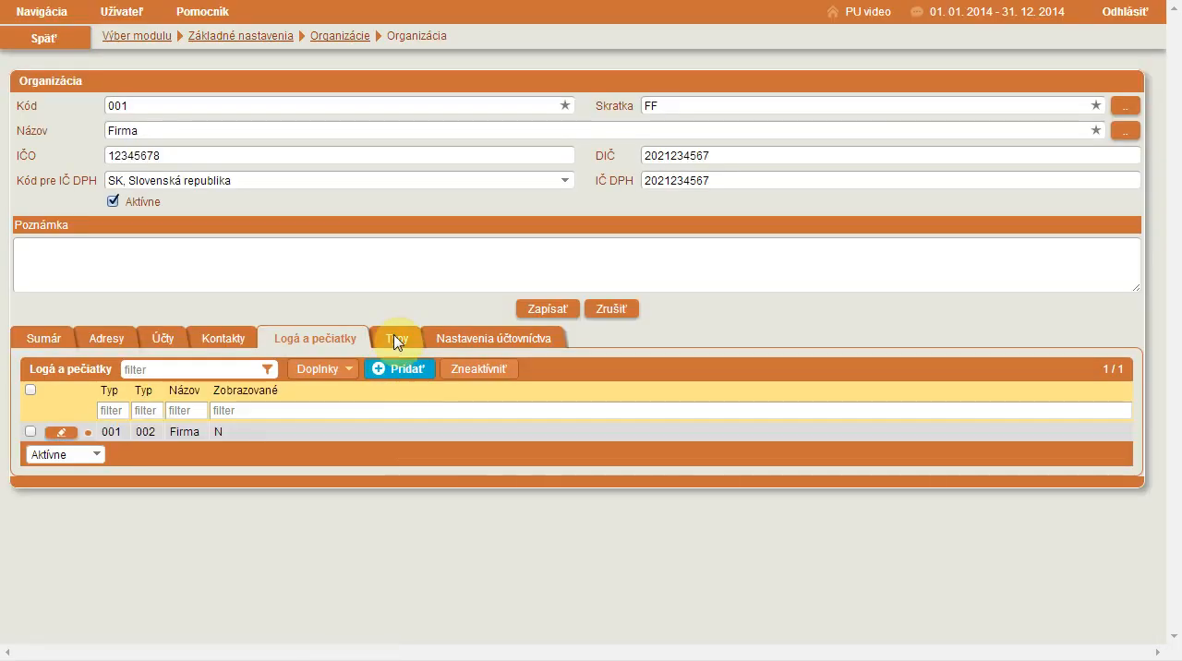
# - Fill in the SK NACE code 24.44.0 in the organization's accounting settings (Nastavenia účtovníctva)
pyautogui.click(482, 340)
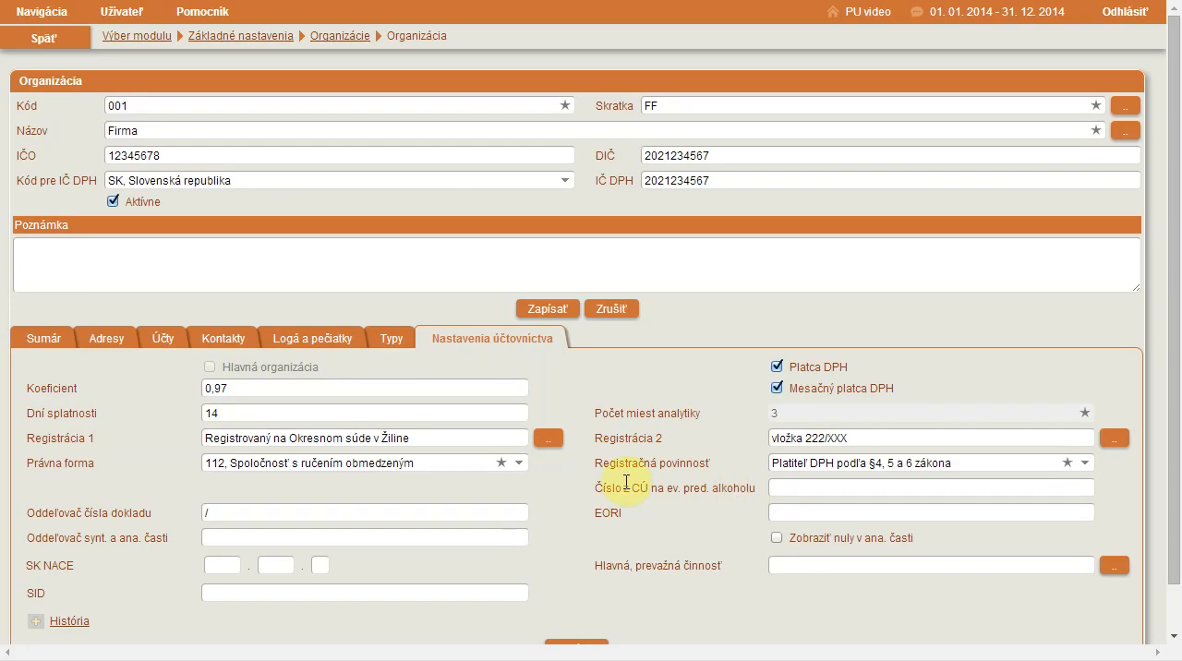
pyautogui.scroll(-1, 629, 486)
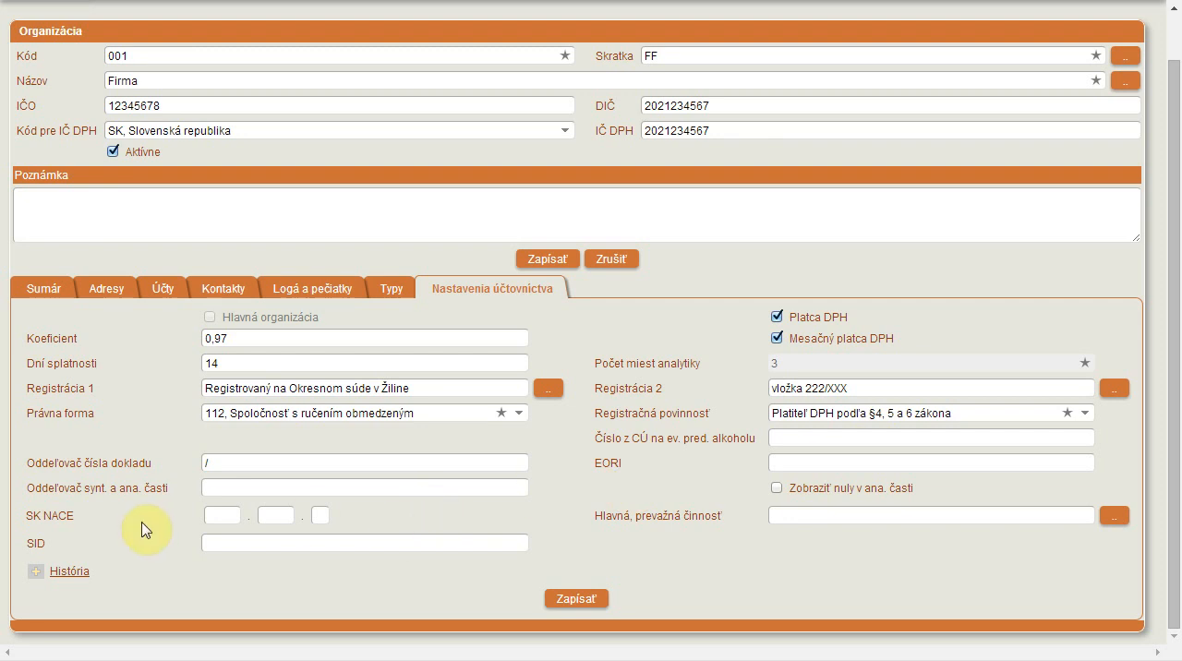
pyautogui.click(219, 517)
pyautogui.click(225, 544)
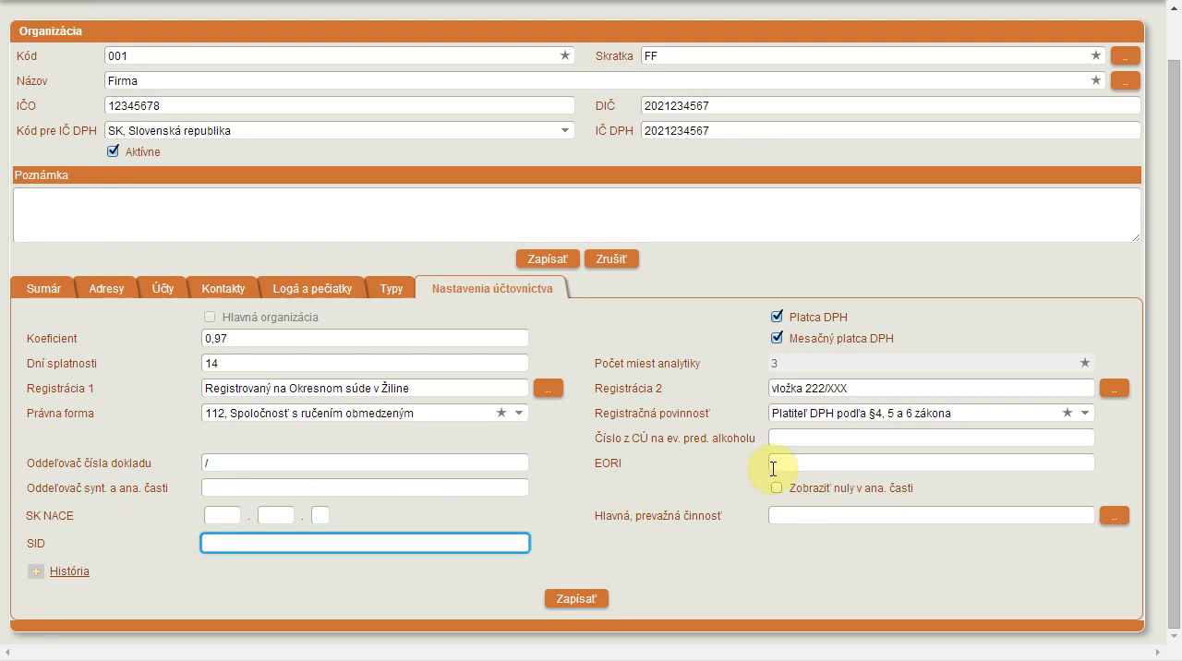
pyautogui.click(783, 517)
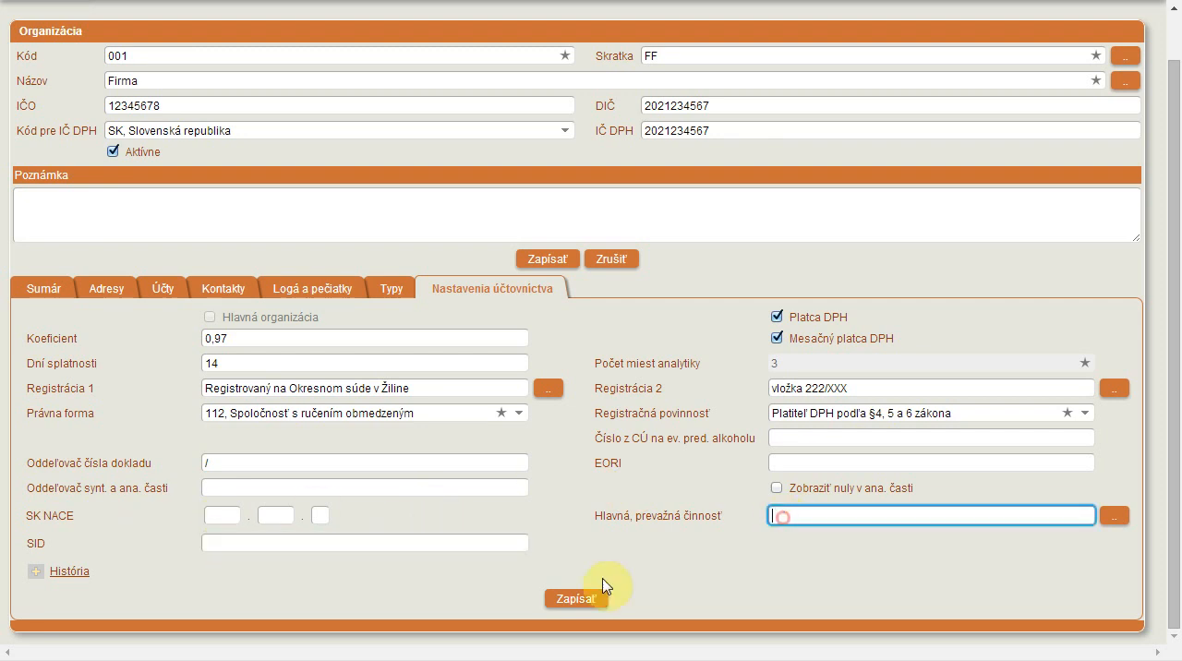
pyautogui.click(228, 516)
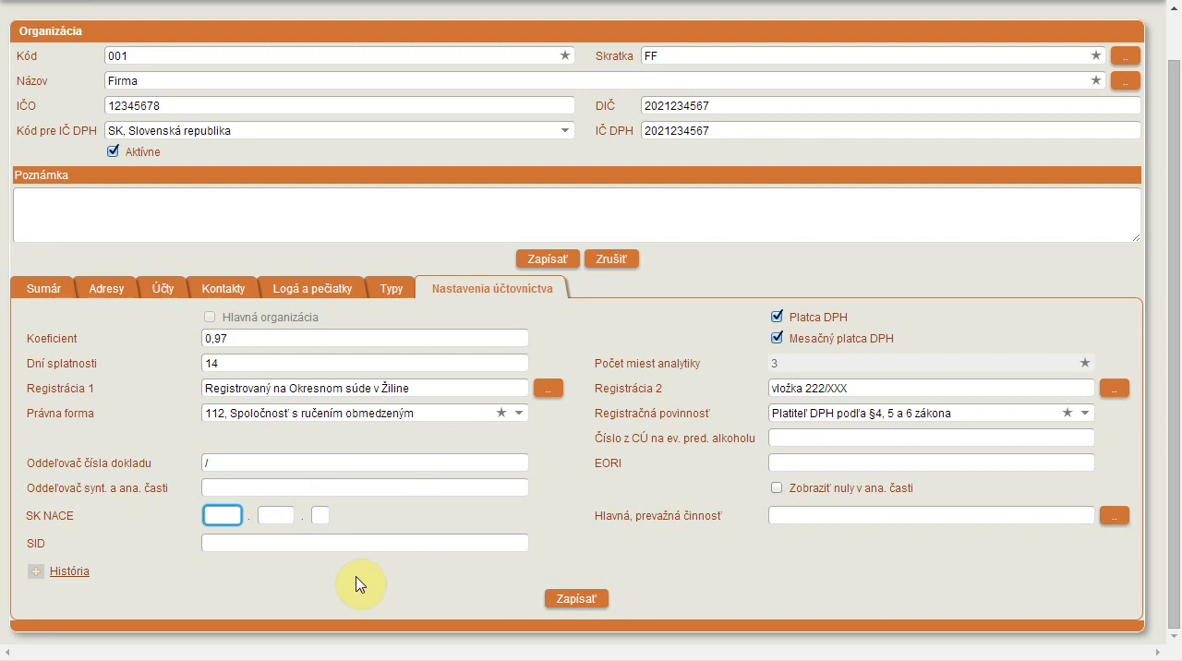
pyautogui.write('24')
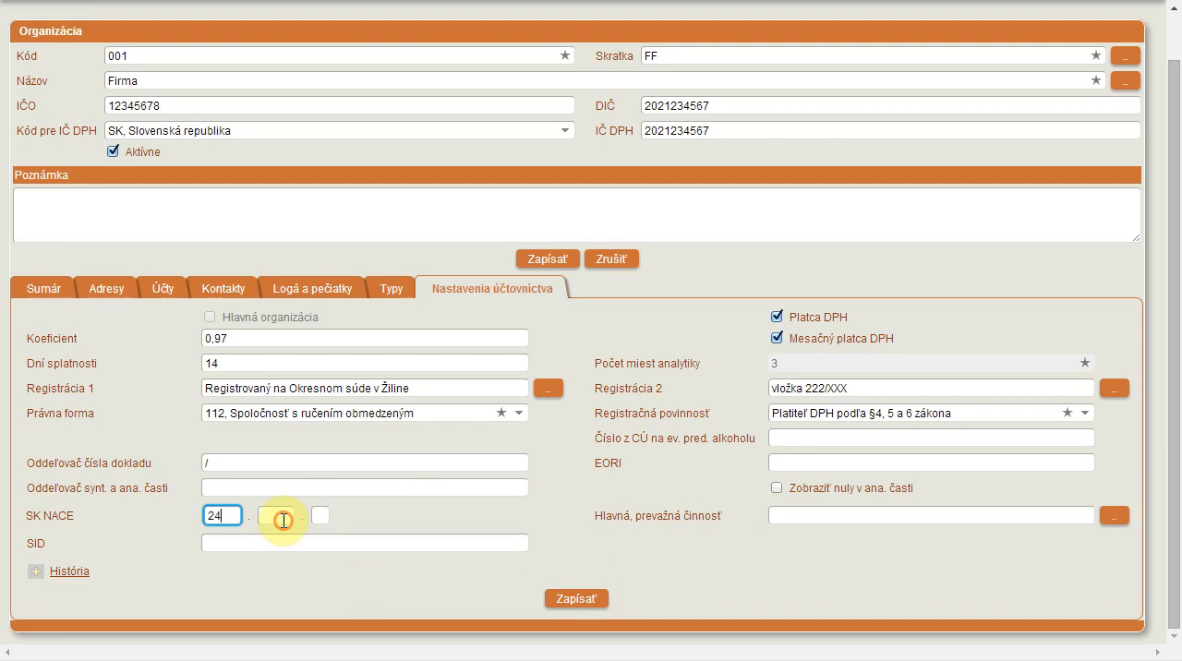
pyautogui.click(277, 515)
pyautogui.write('44')
pyautogui.click(320, 515)
pyautogui.write('0')
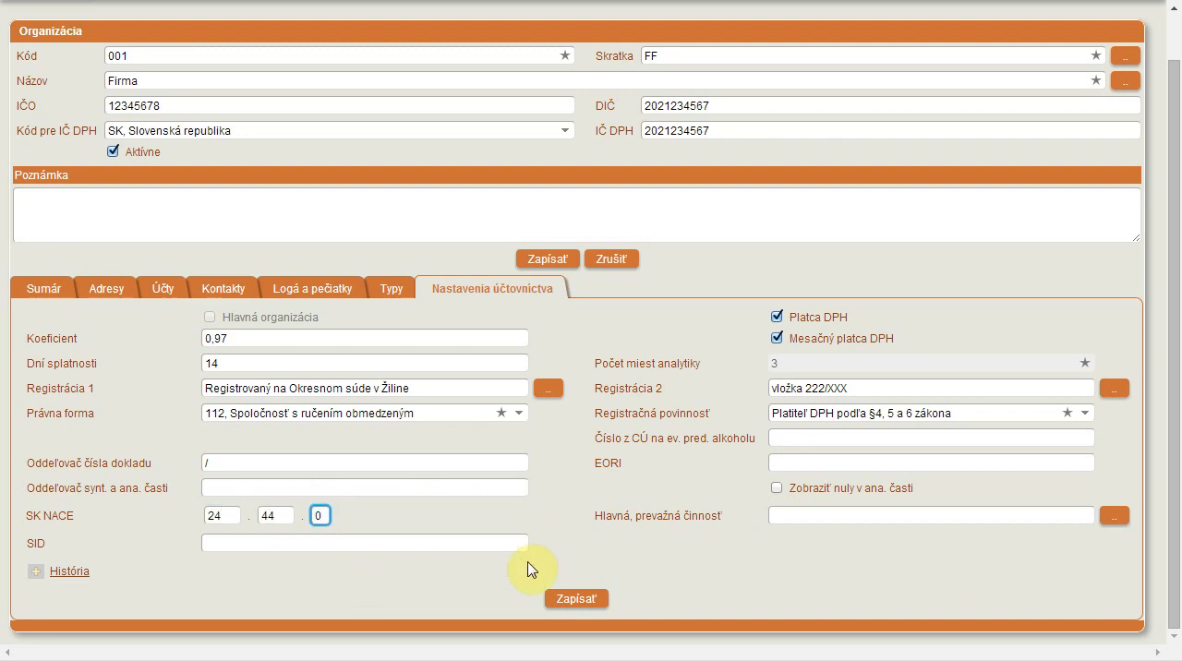
# - Save the accounting settings and the organization record, and return to the module selection (Výber modulu)
pyautogui.click(591, 600)
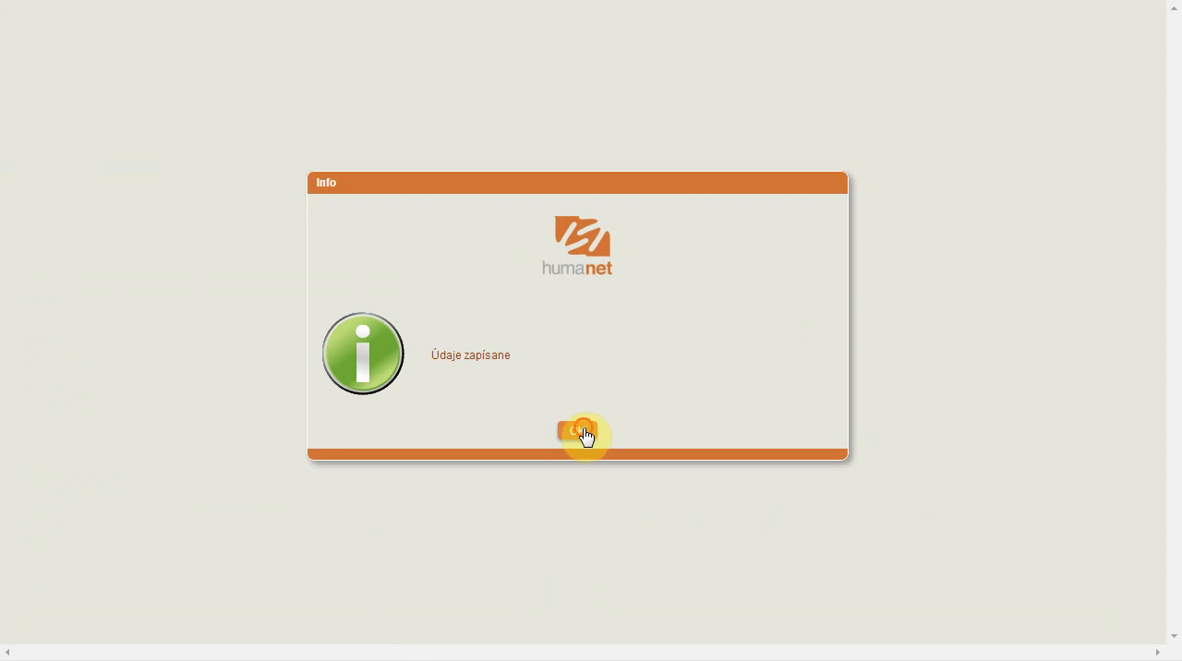
pyautogui.click(579, 430)
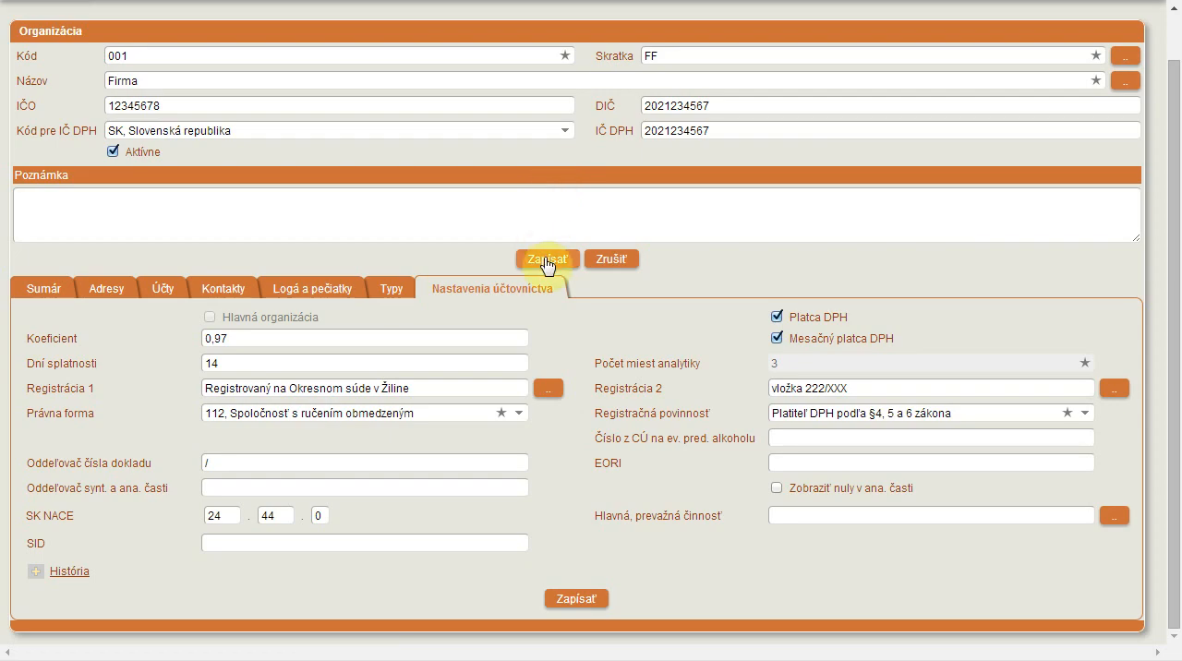
pyautogui.click(548, 263)
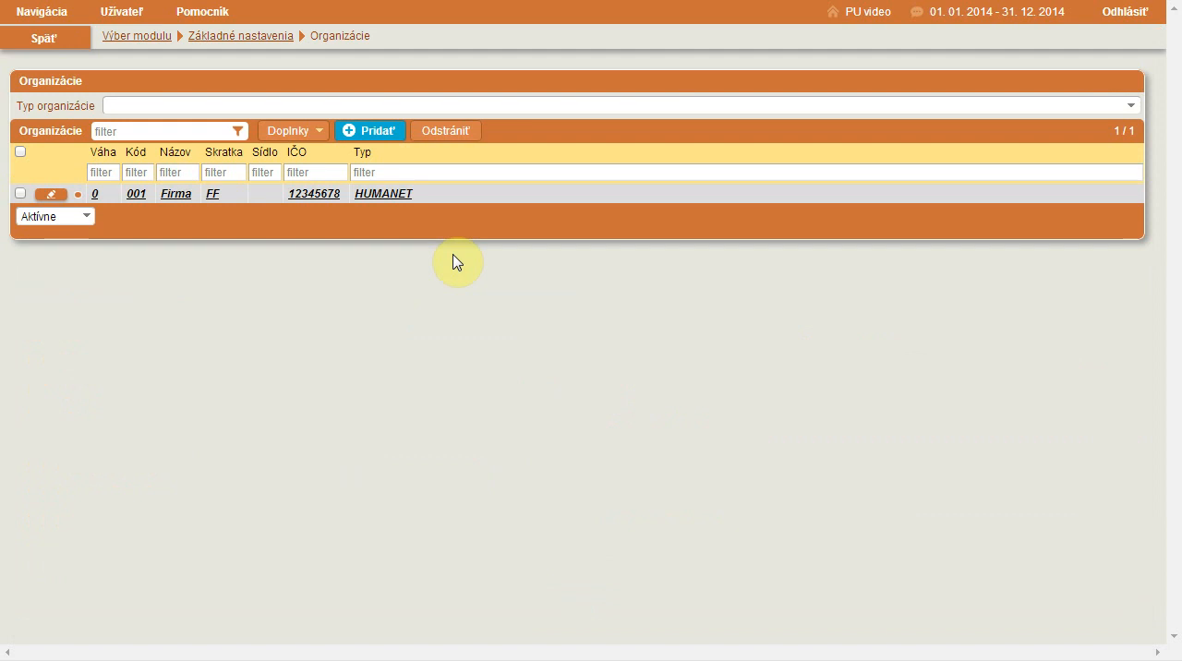
pyautogui.click(123, 39)
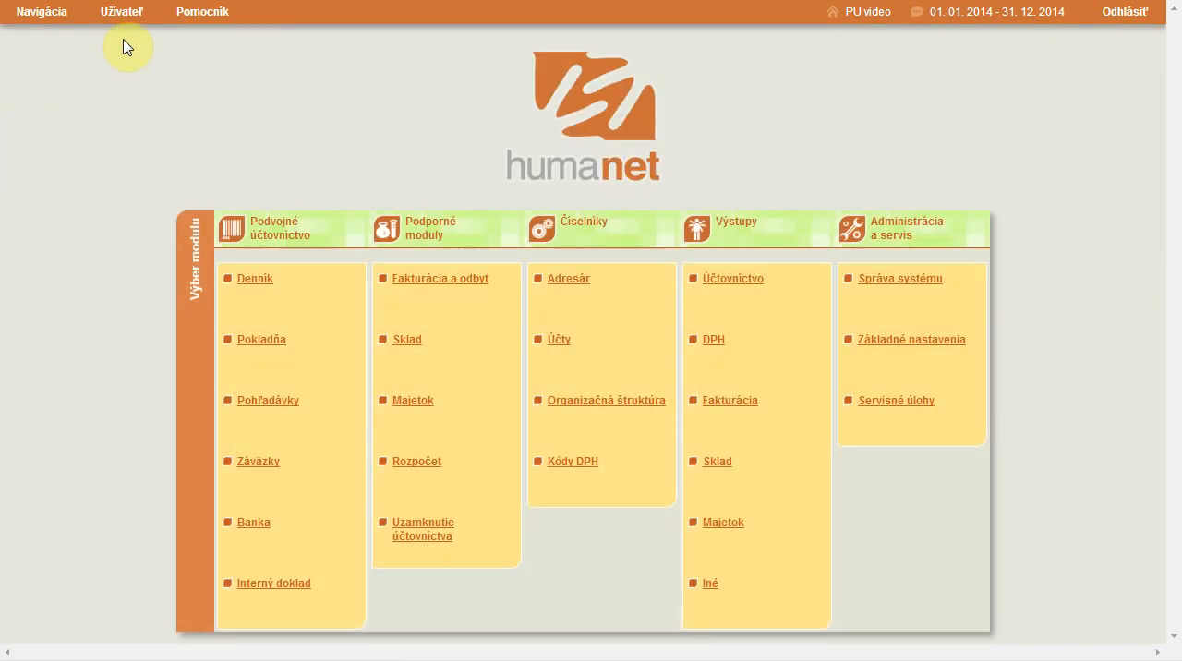